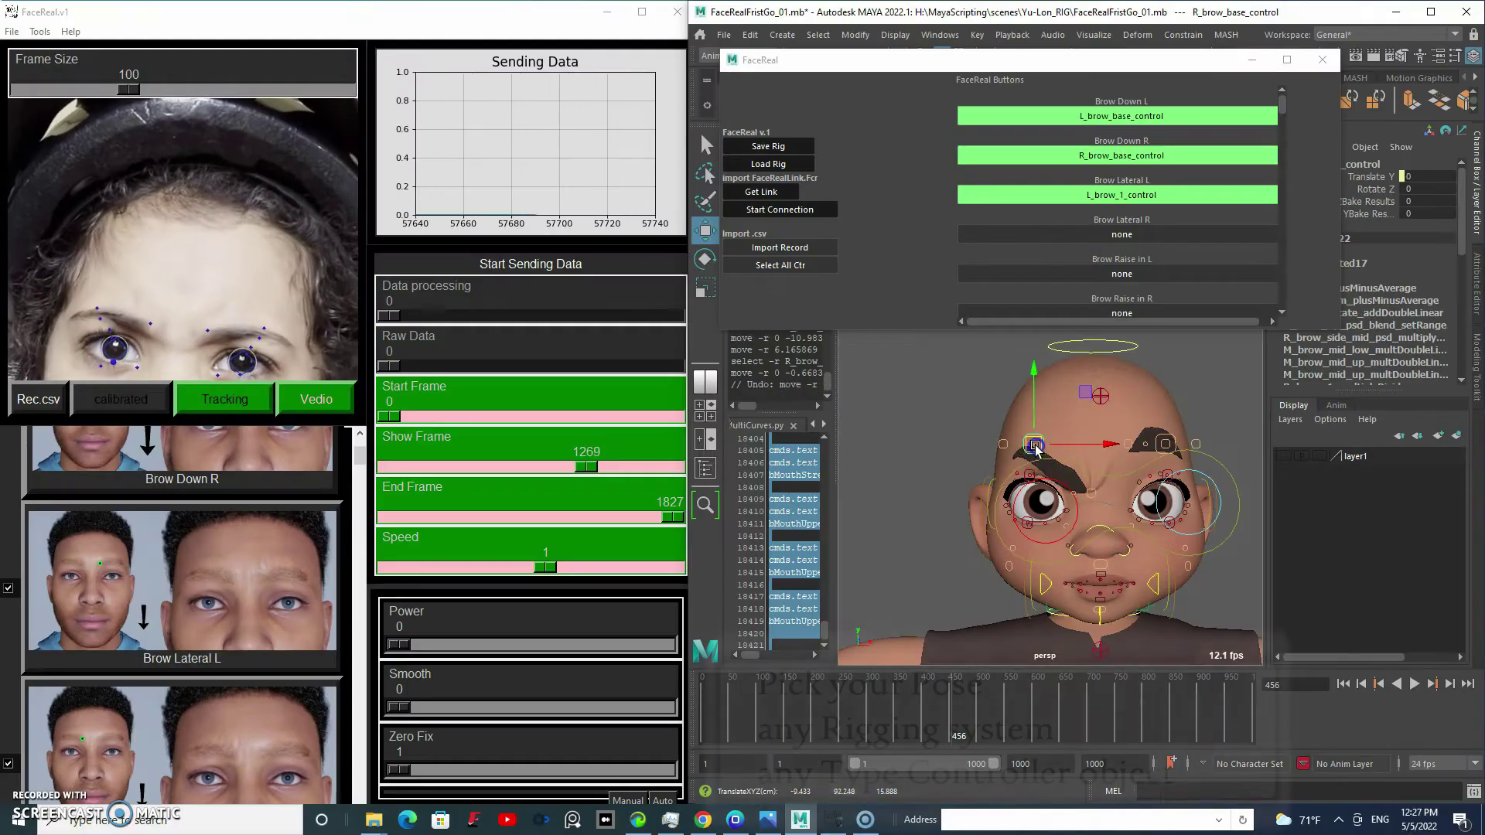
Select the R_brow_3 and R_brow_2 controls on the rig for the brow poses
left_click(1009, 444)
left_click(1062, 463)
left_click(1079, 445)
Replace Brow Lateral L's controls with the right brow controls and zero them
left_click_drag(1079, 445, 1091, 495)
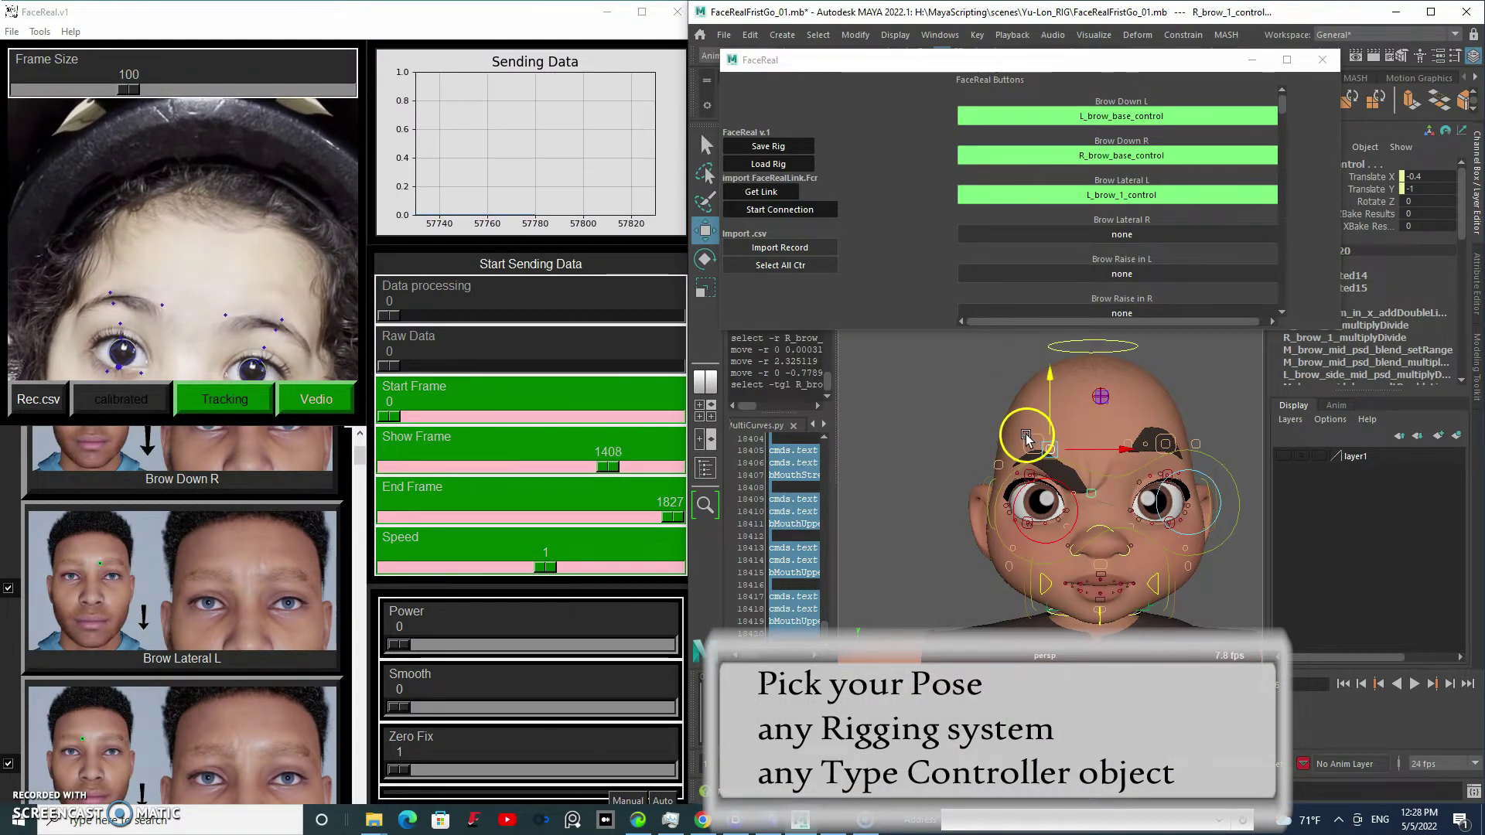
left_click(1033, 445, "shift")
left_click(998, 464, "shift")
left_click(1149, 158)
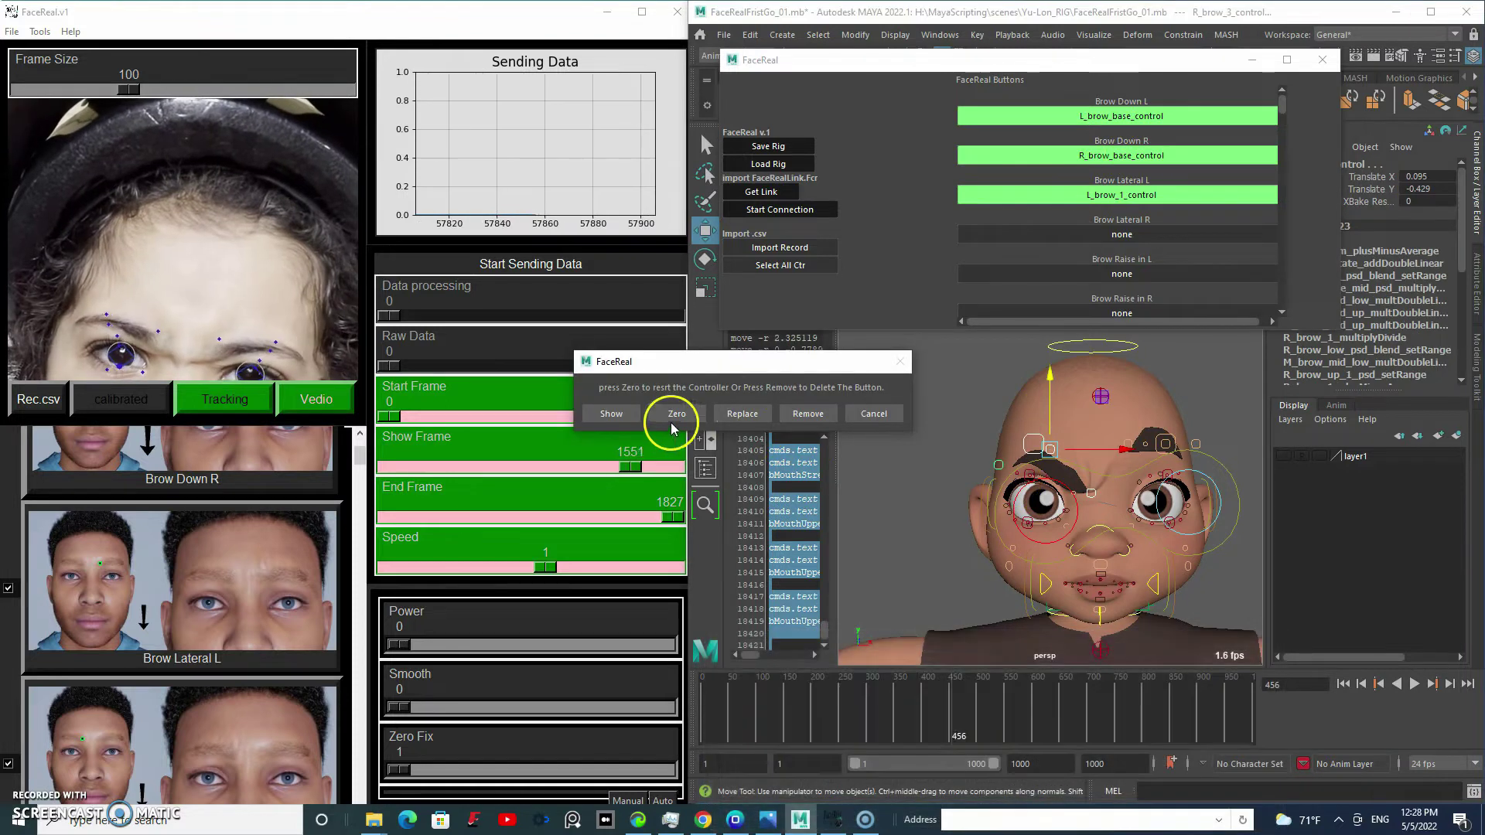
left_click(752, 418)
left_click(1123, 194)
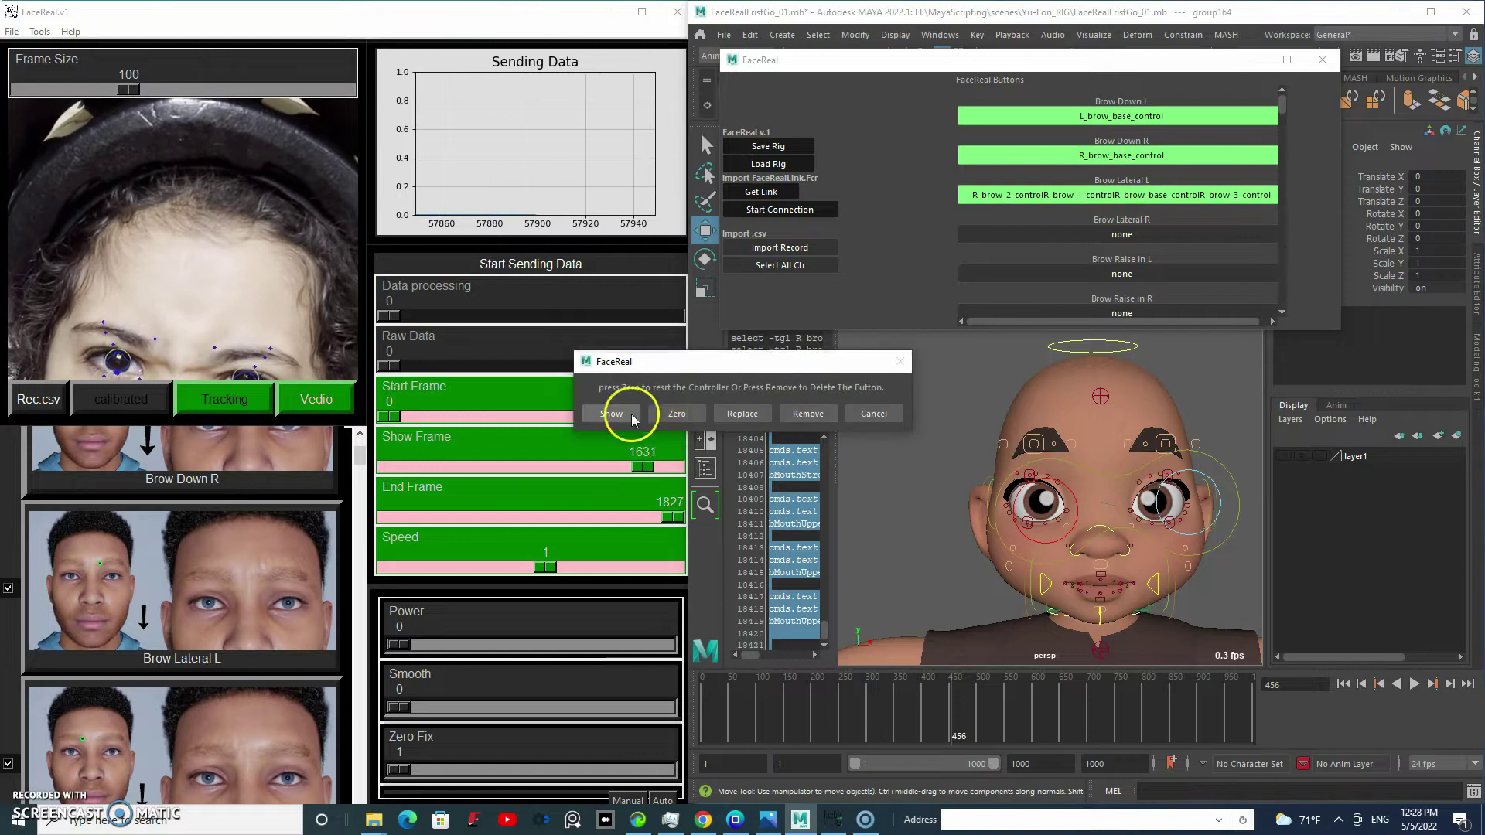
left_click(625, 413)
left_click(1254, 195)
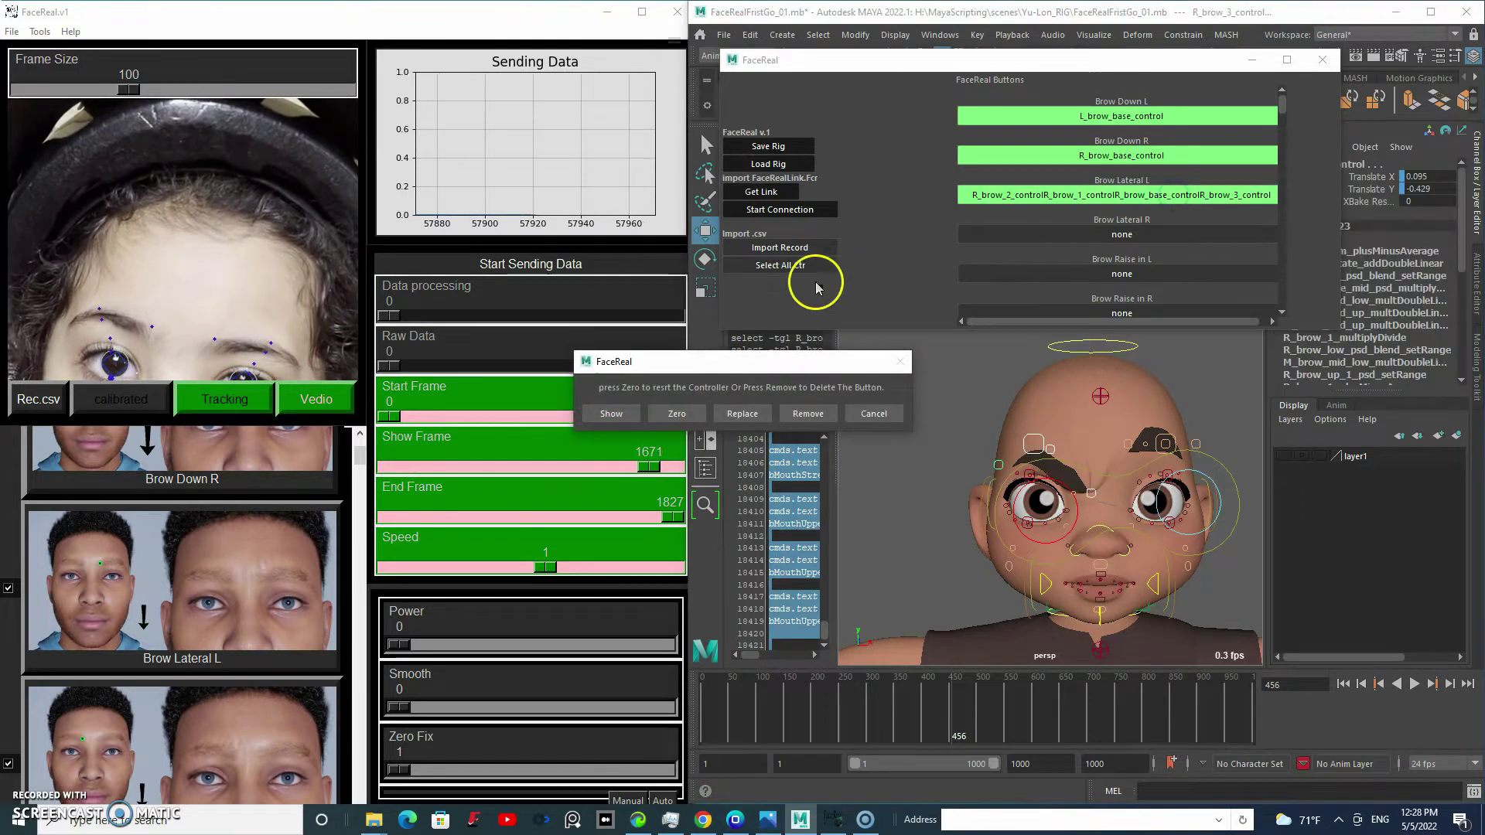
left_click(683, 418)
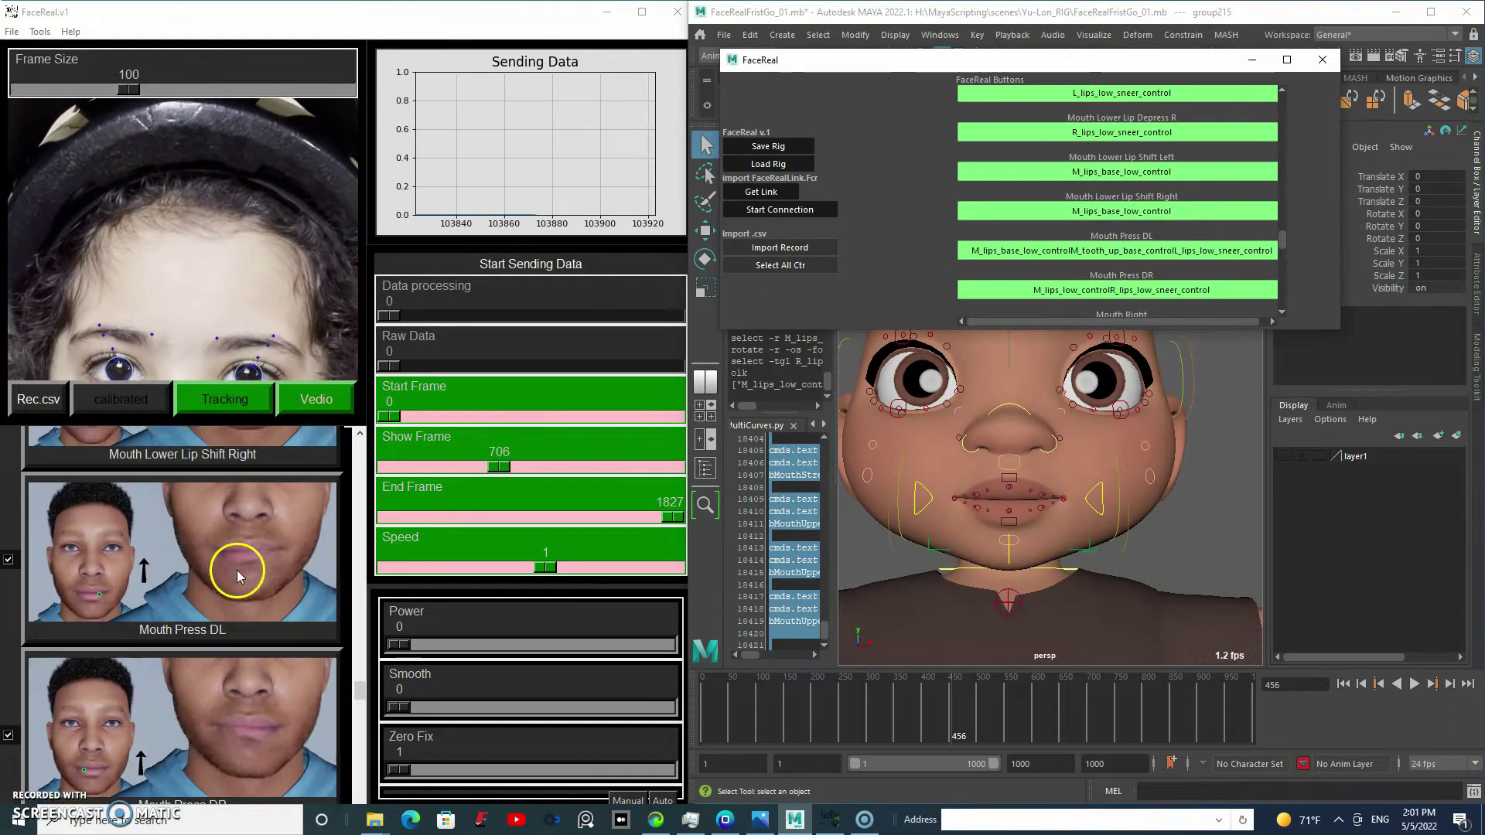
Assign the upper-lip sneer control to the Mouth Upper Lip Bite L pose
scroll(303, 589, "down", 5)
left_click(1064, 513)
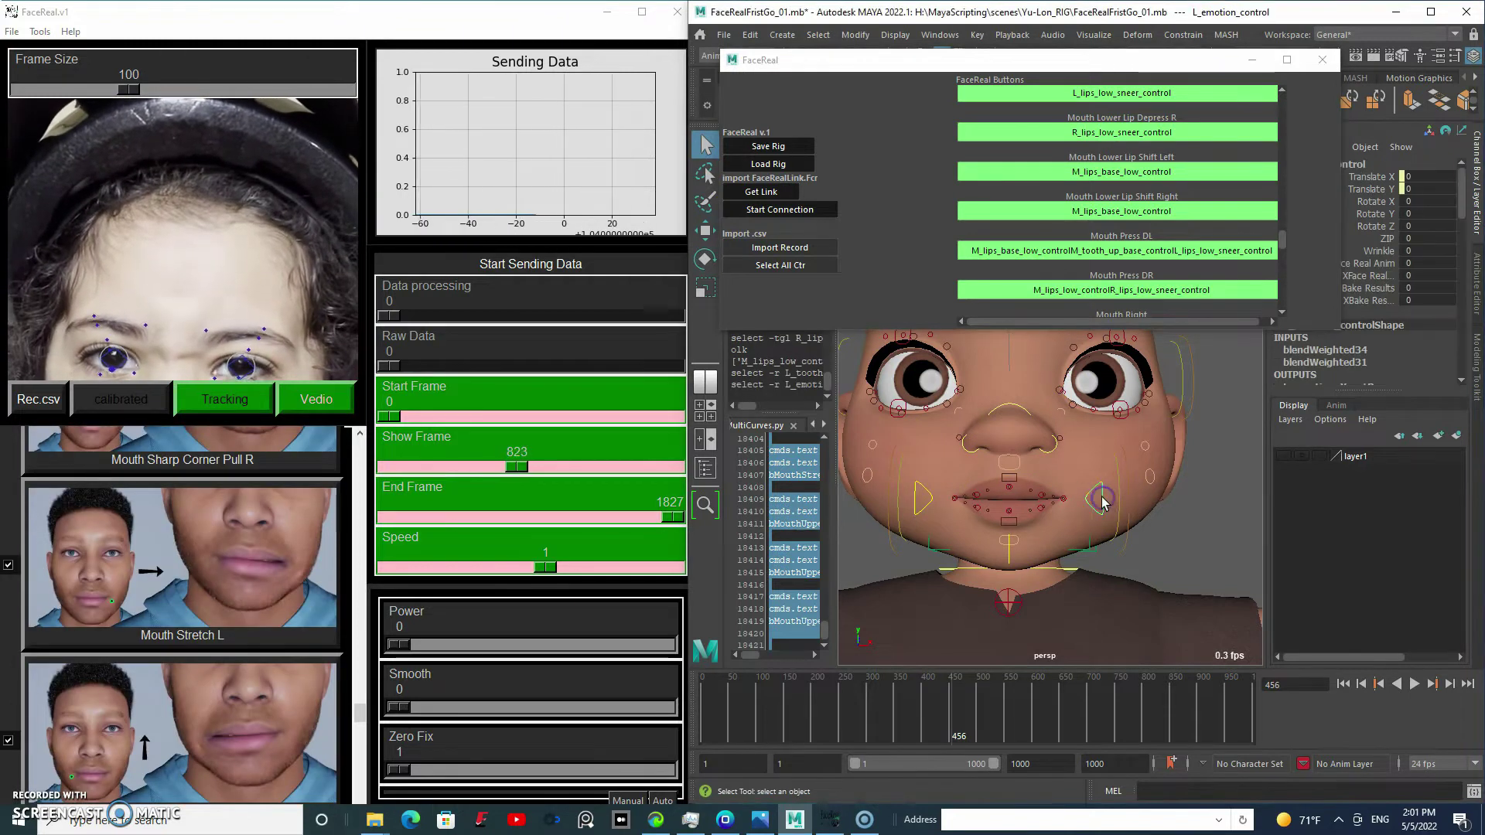
key("w")
key("ctrl+z")
left_click_drag(1064, 510, 1061, 495)
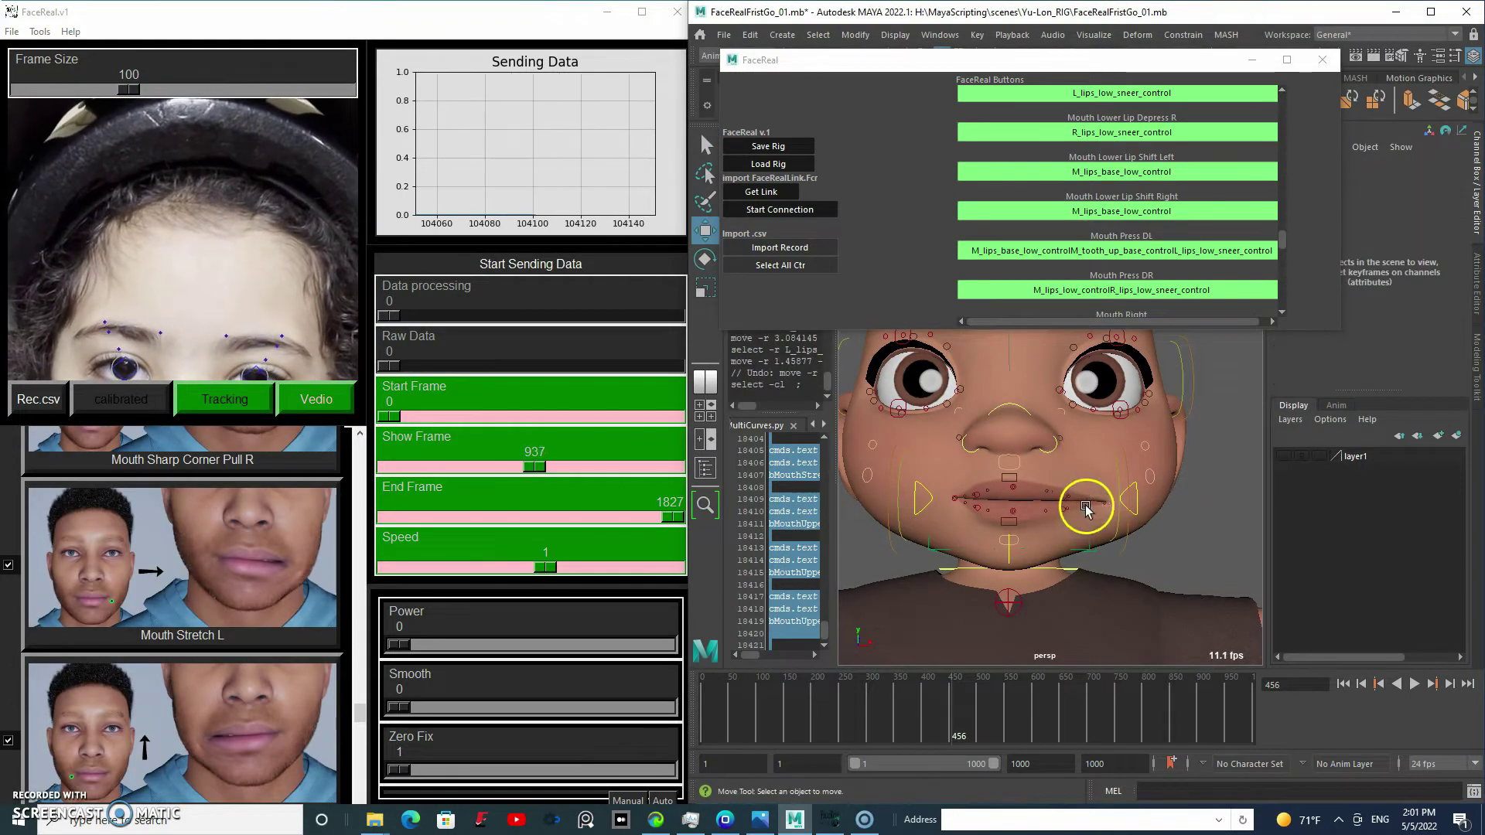
left_click(1049, 504)
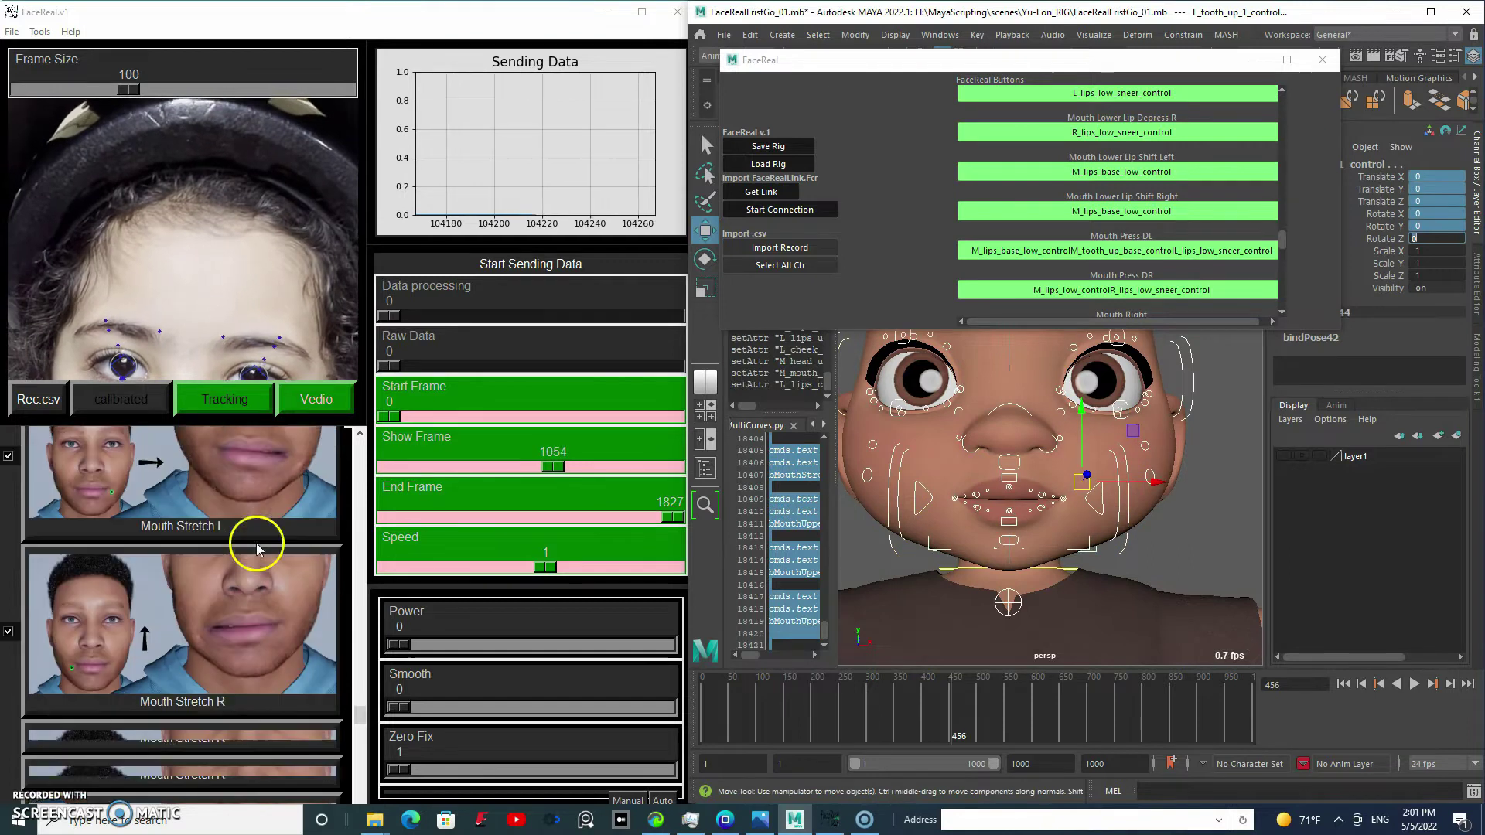
left_click(1043, 495)
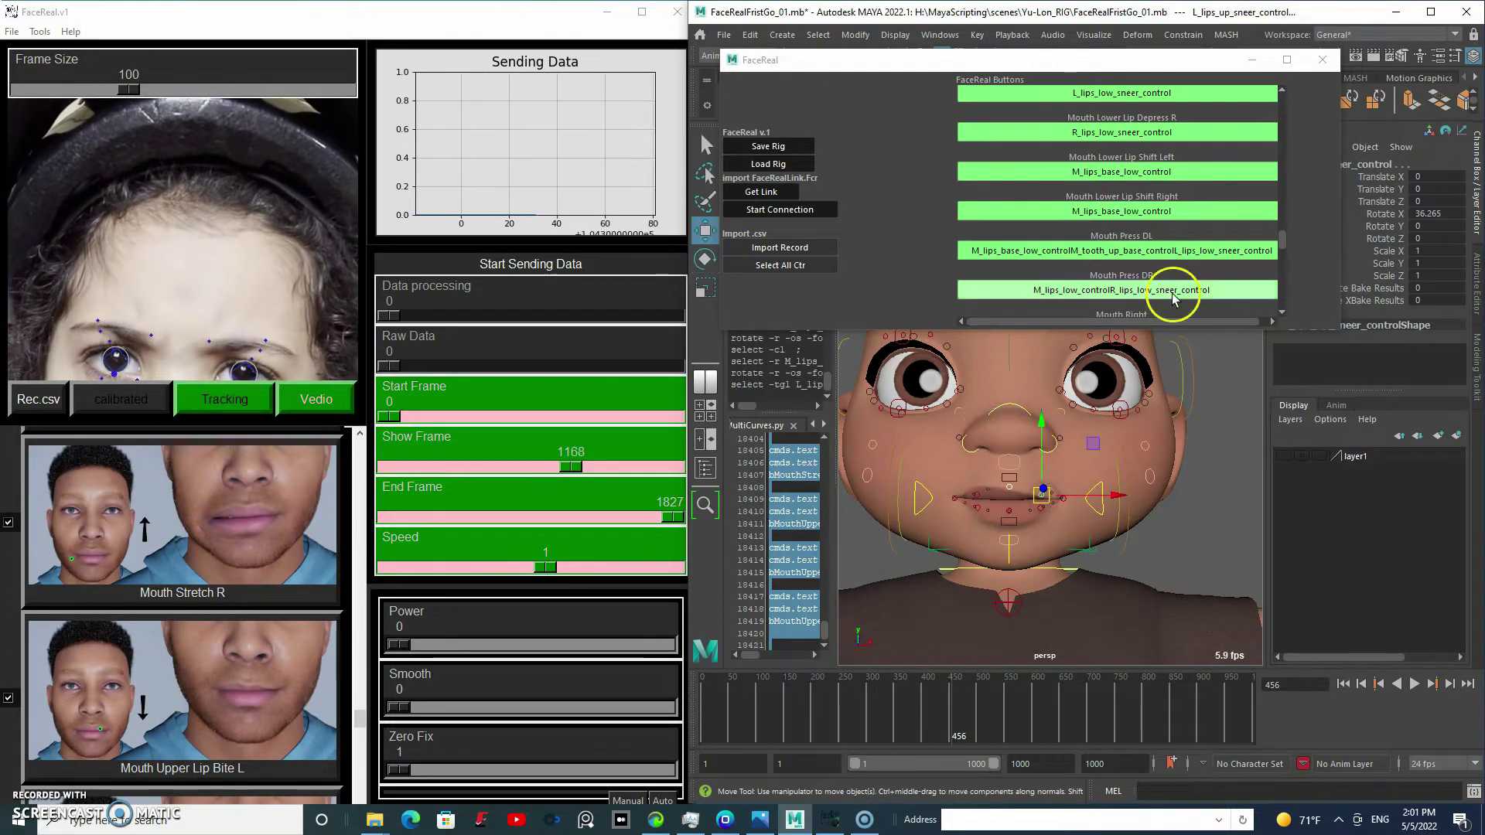
scroll(1204, 242, "down", 2)
scroll(1204, 242, "down", 3)
left_click(1199, 248)
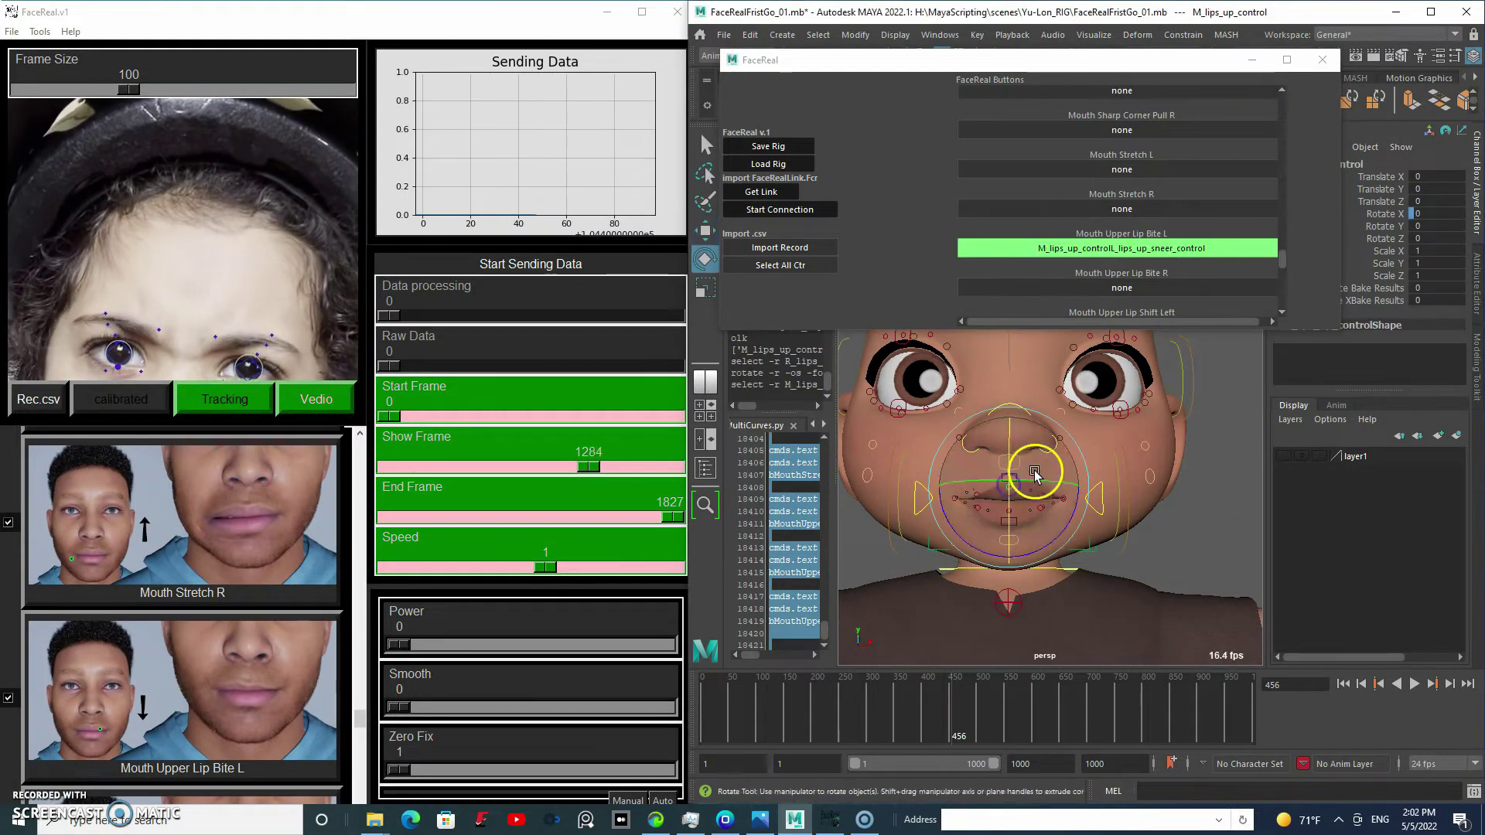
Assign upper-lip controls to Mouth Upper Lip Bite R, then select the upper-lip base control
left_click(992, 499, "shift")
left_click(1121, 288)
scroll(282, 526, "down", 4)
scroll(1121, 186, "down", 2)
left_click(1009, 473)
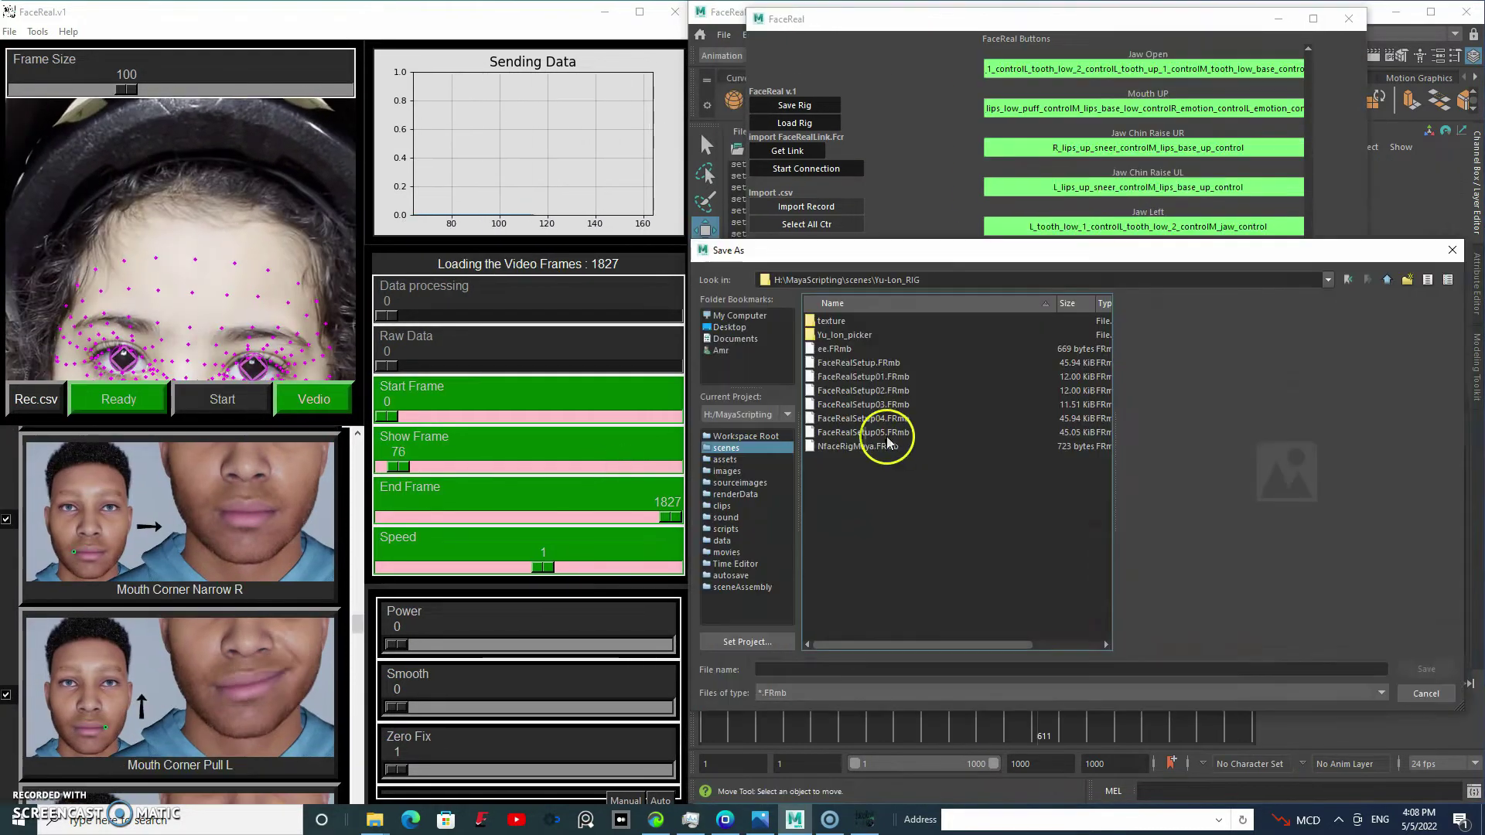
Save the rig setup file as NfaceRigMaya0.FRmb
left_click(881, 446)
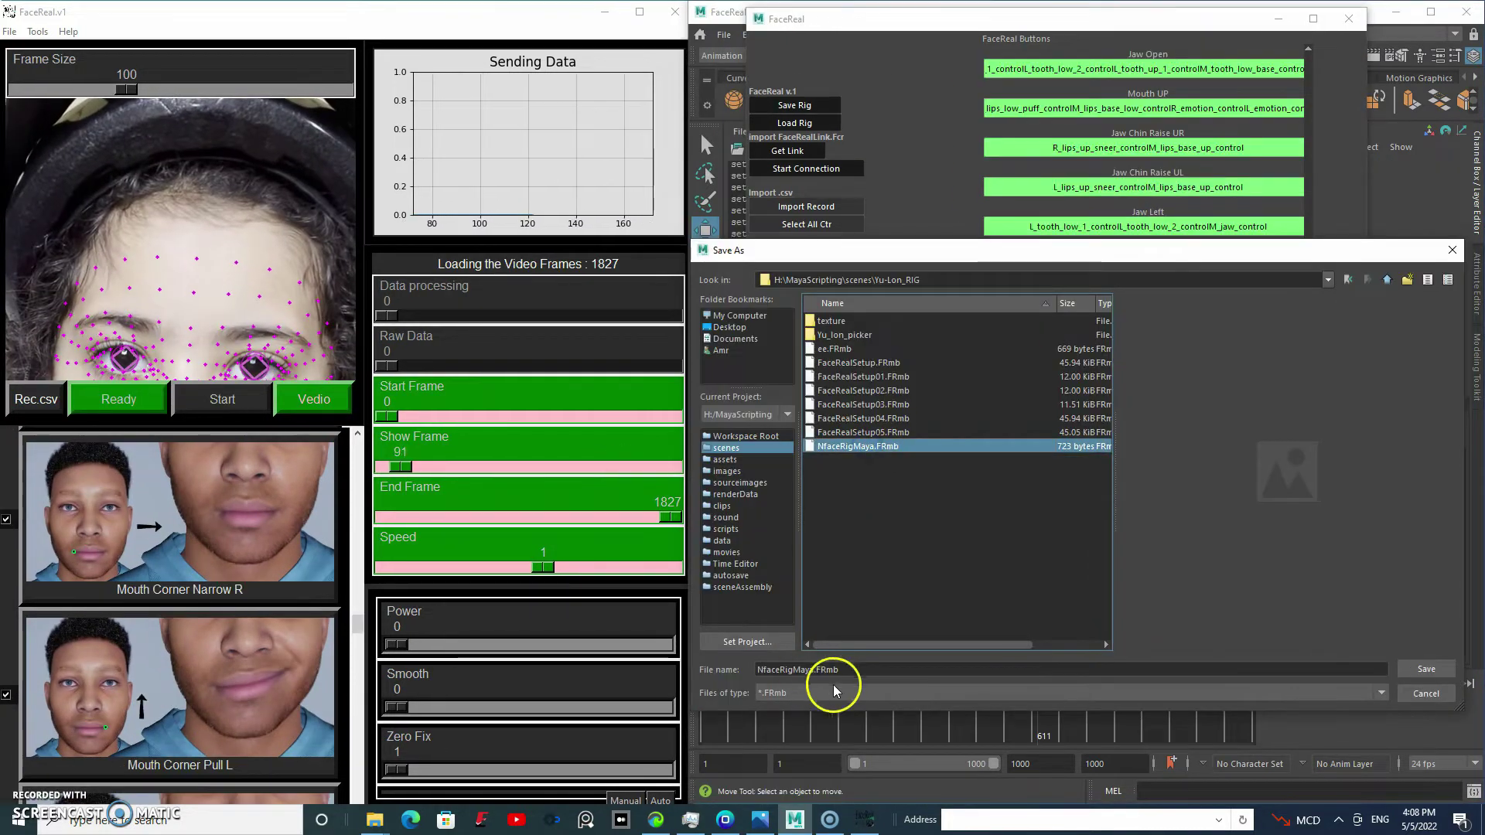
type("01")
left_click(1426, 669)
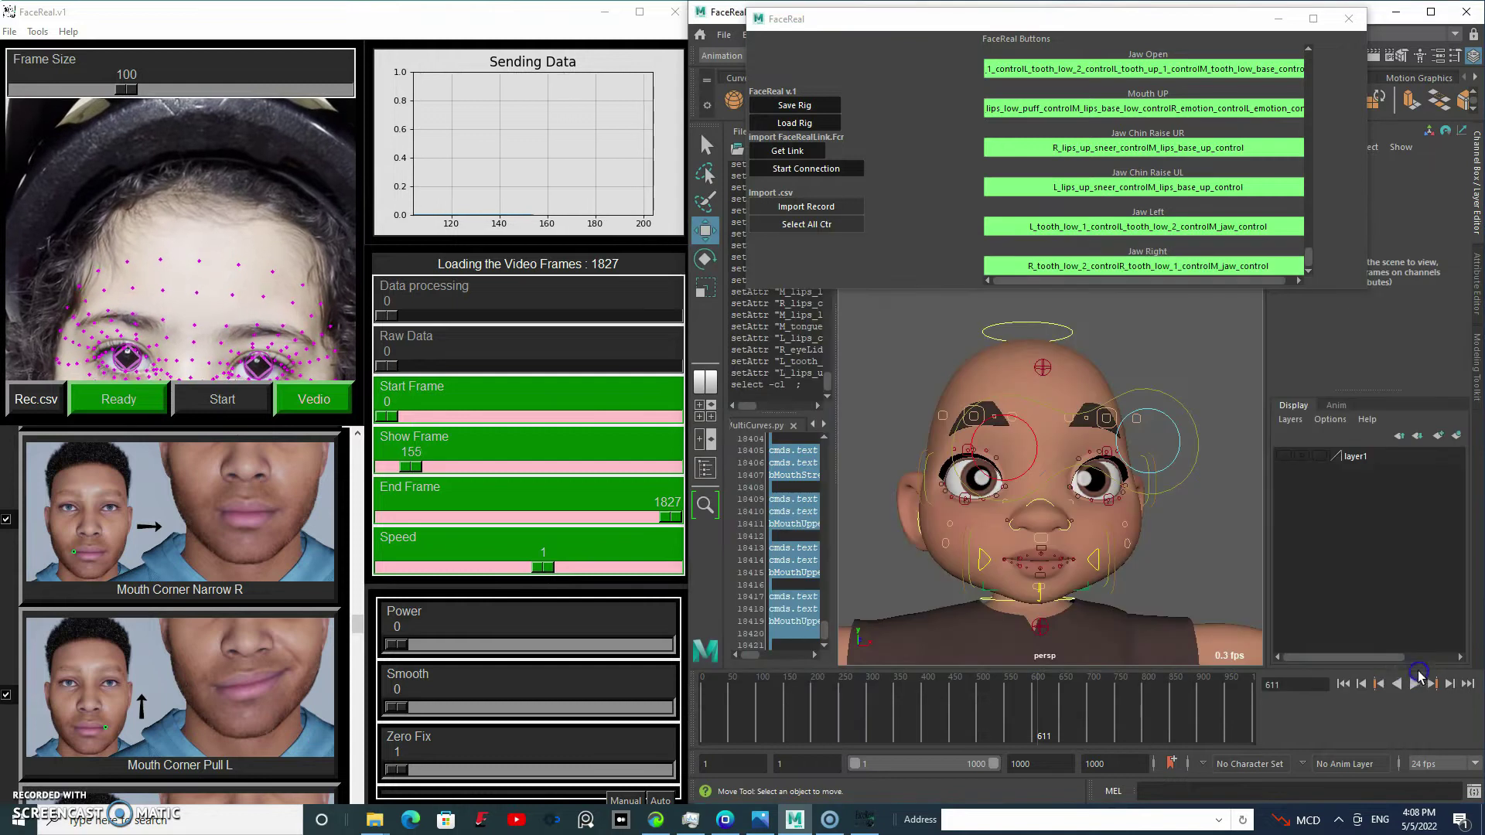
Shrink the video frame size and load the saved .Fcr tracking parameters
left_click_drag(115, 94, 54, 73)
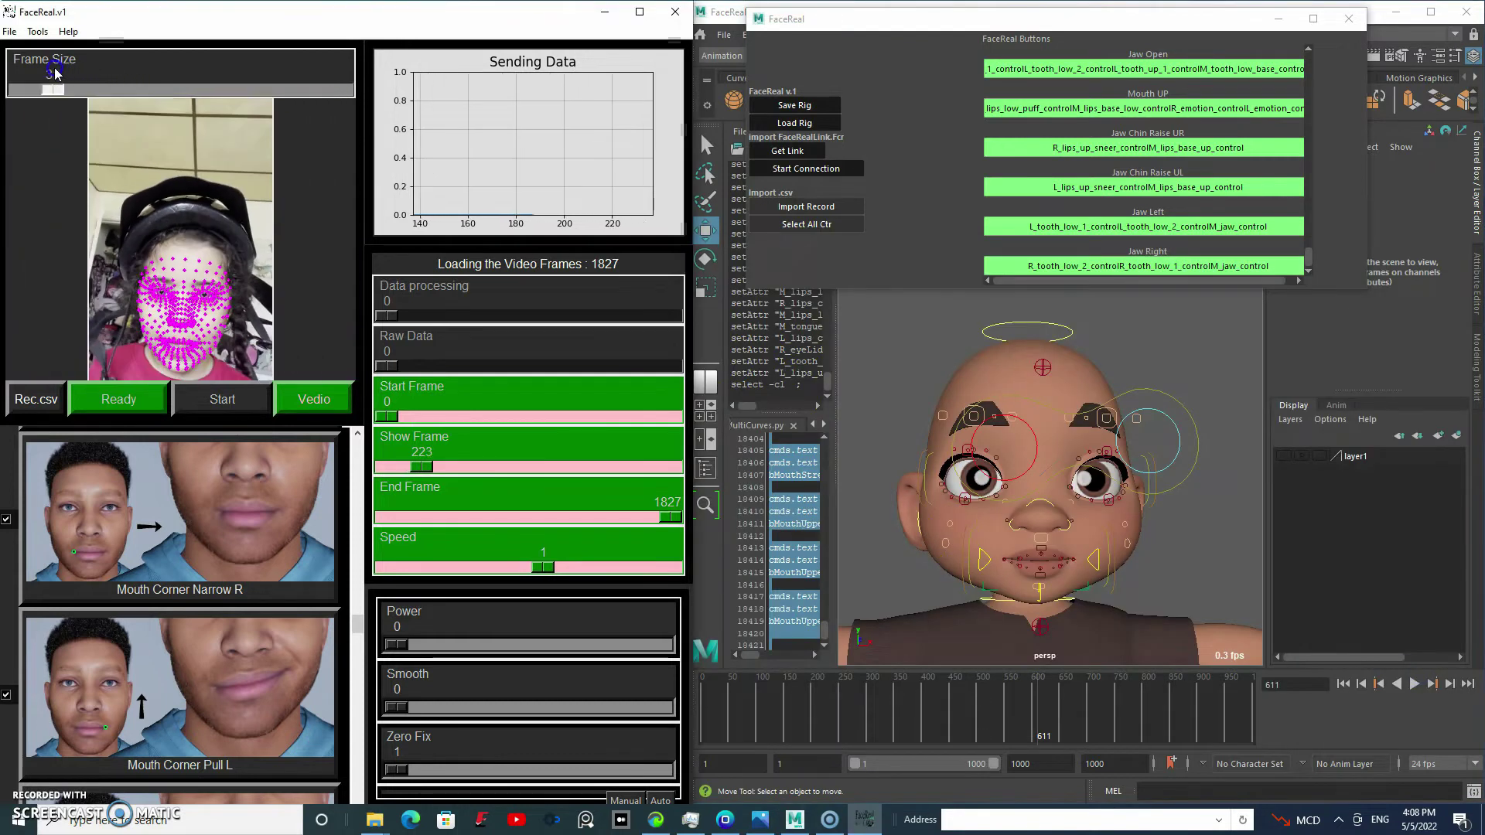
left_click(20, 33)
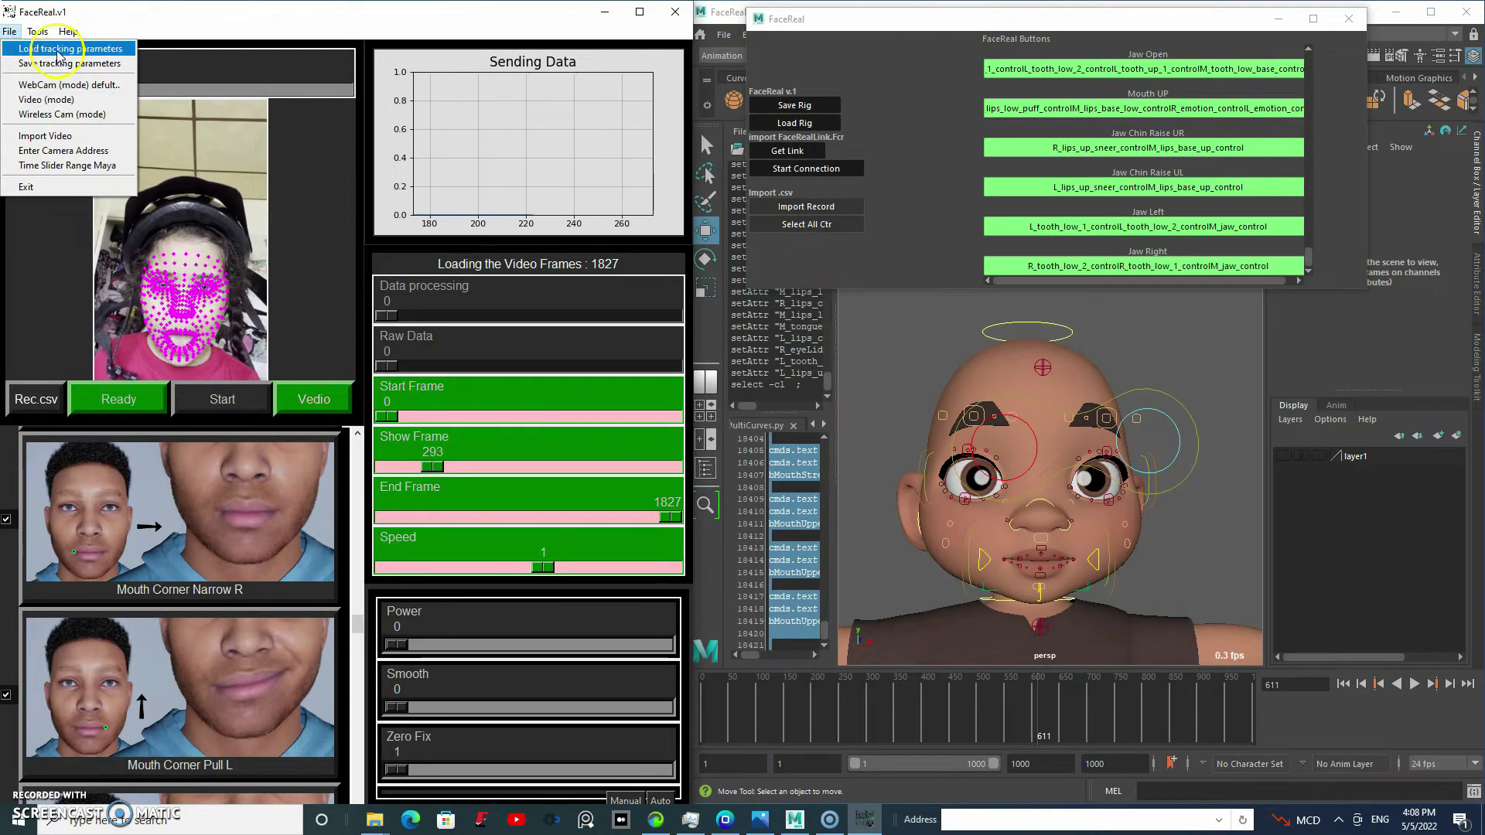
left_click(59, 54)
double_click(264, 171)
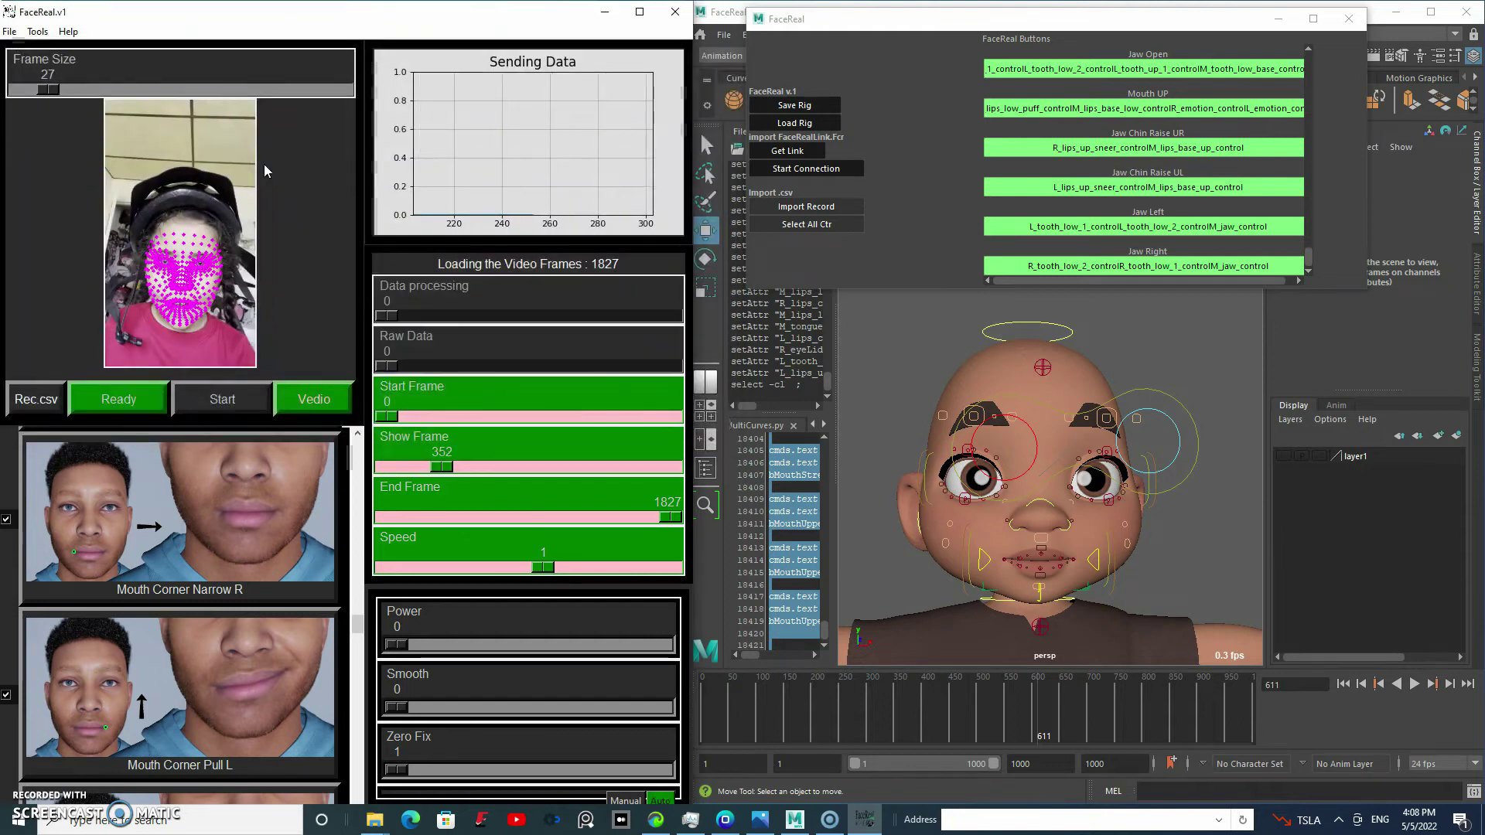
Start streaming tracking data to Maya and toggle the Jaw Open pose off and on
left_click(213, 404)
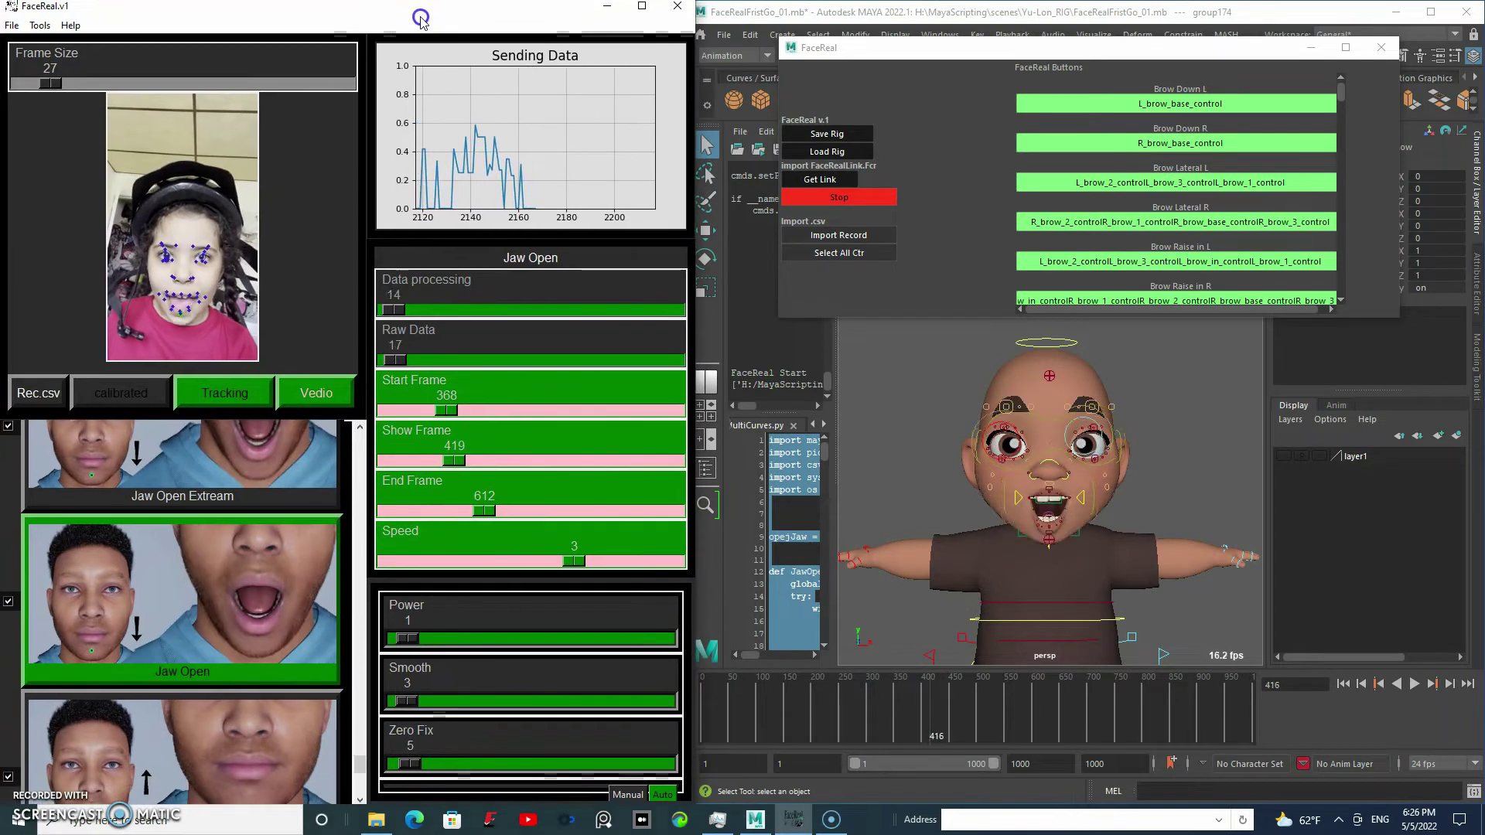
left_click(9, 608)
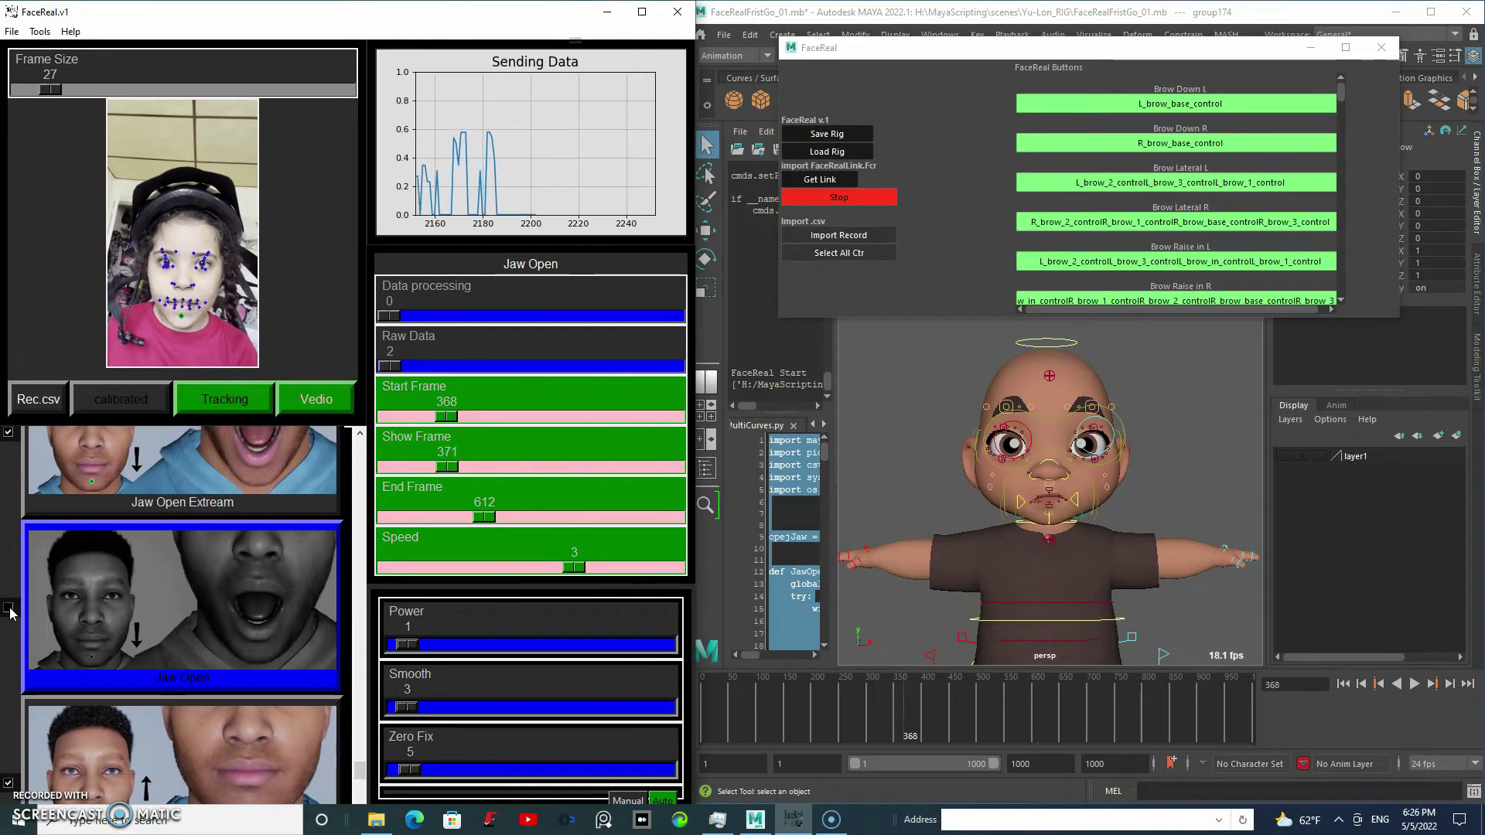
left_click(9, 608)
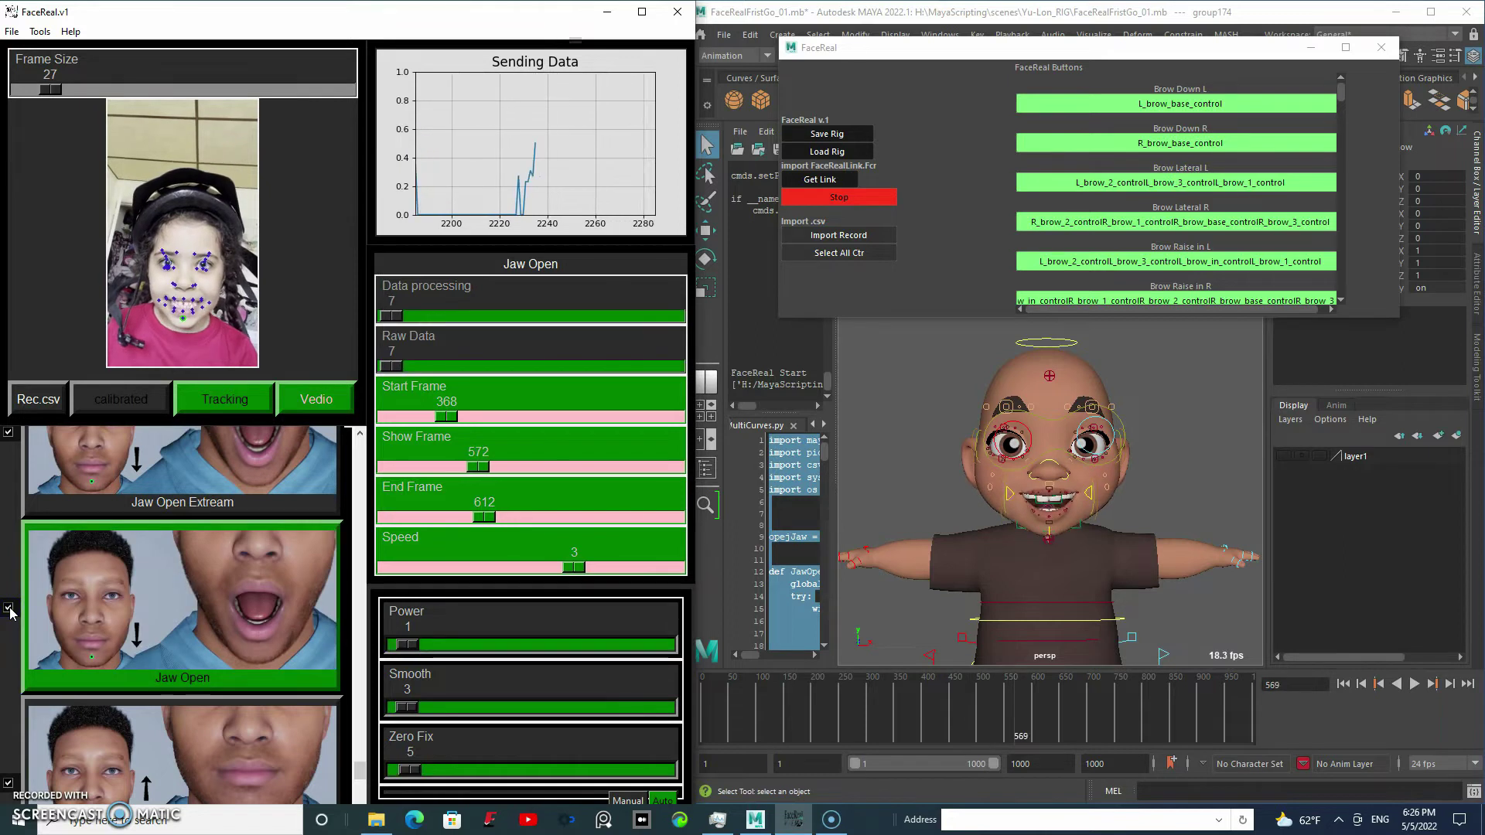
Set start and end frames to 448, jump to frame 523, and stop looping
left_click_drag(484, 517, 458, 517)
left_click_drag(446, 416, 470, 417)
left_click(431, 634)
left_click(322, 406)
Set Jaw Open range to Manual at 26, raise jaw power, and narrow playback around frame 1440
left_click(625, 703)
mouse_move(571, 732)
left_mouse_down()
mouse_move(485, 730)
mouse_move(555, 731)
left_mouse_up()
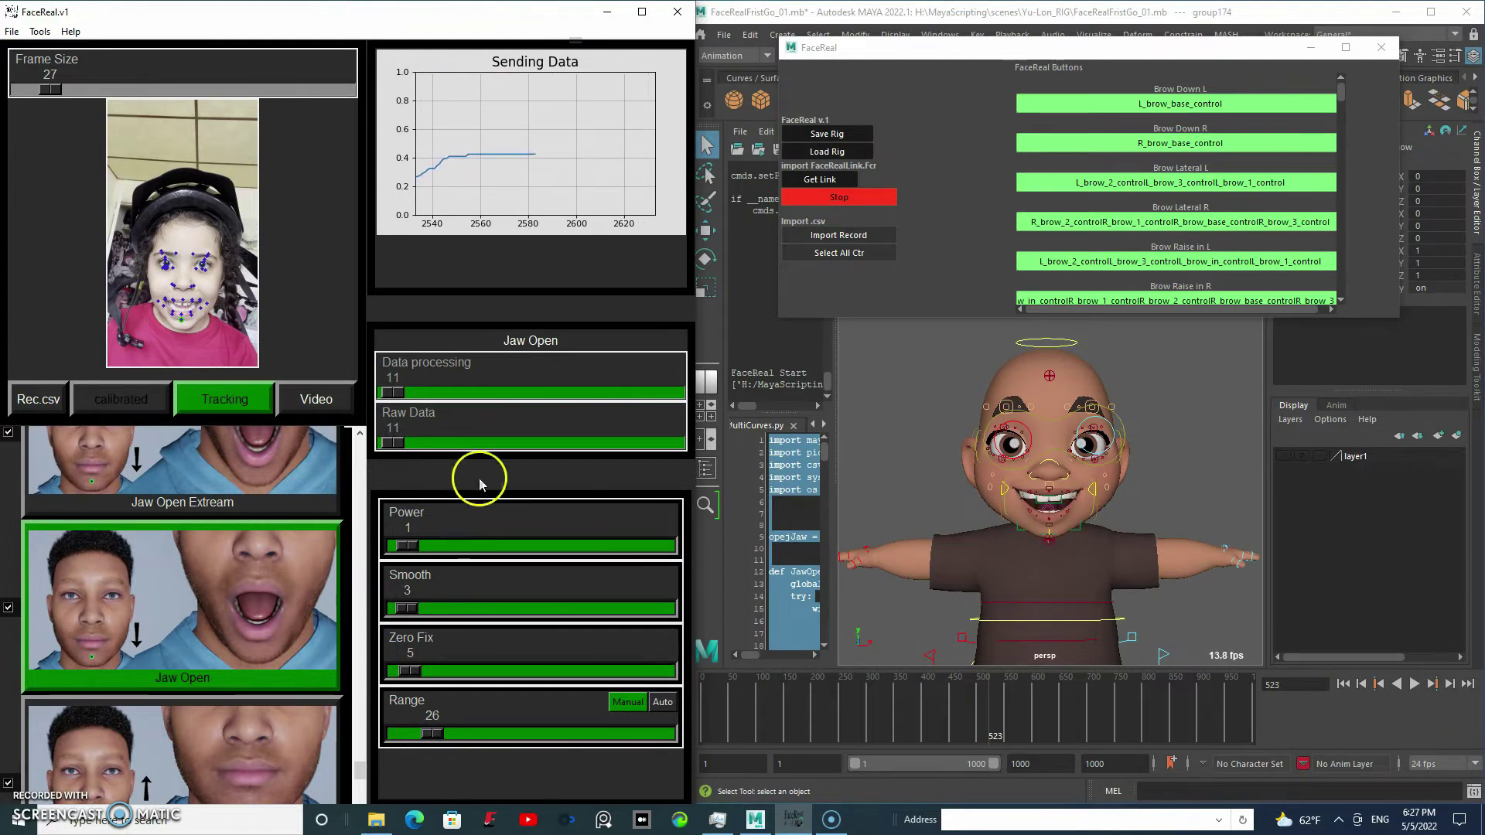
left_click_drag(411, 548, 510, 549)
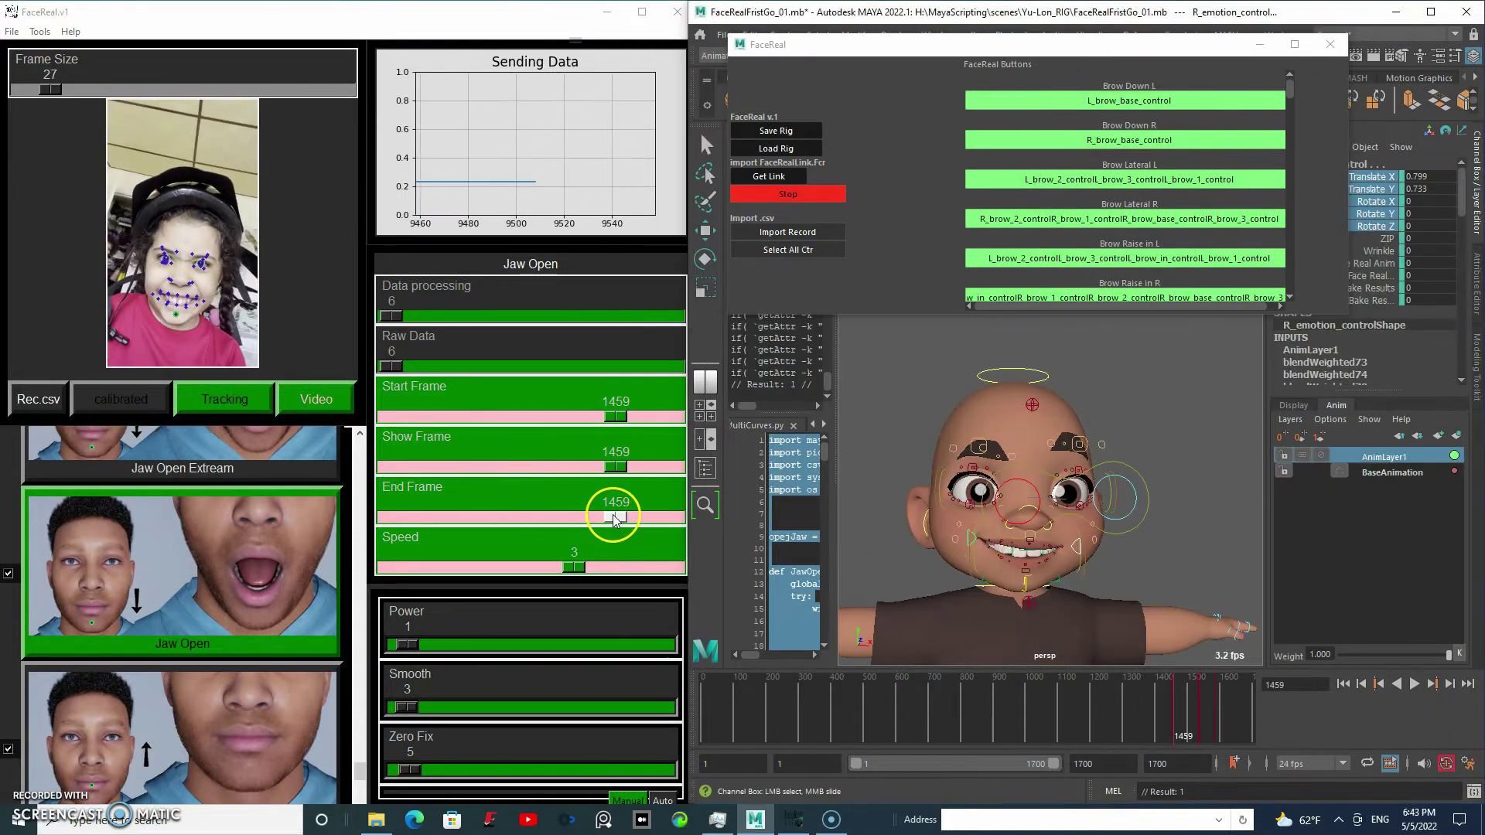
left_click_drag(615, 520, 600, 520)
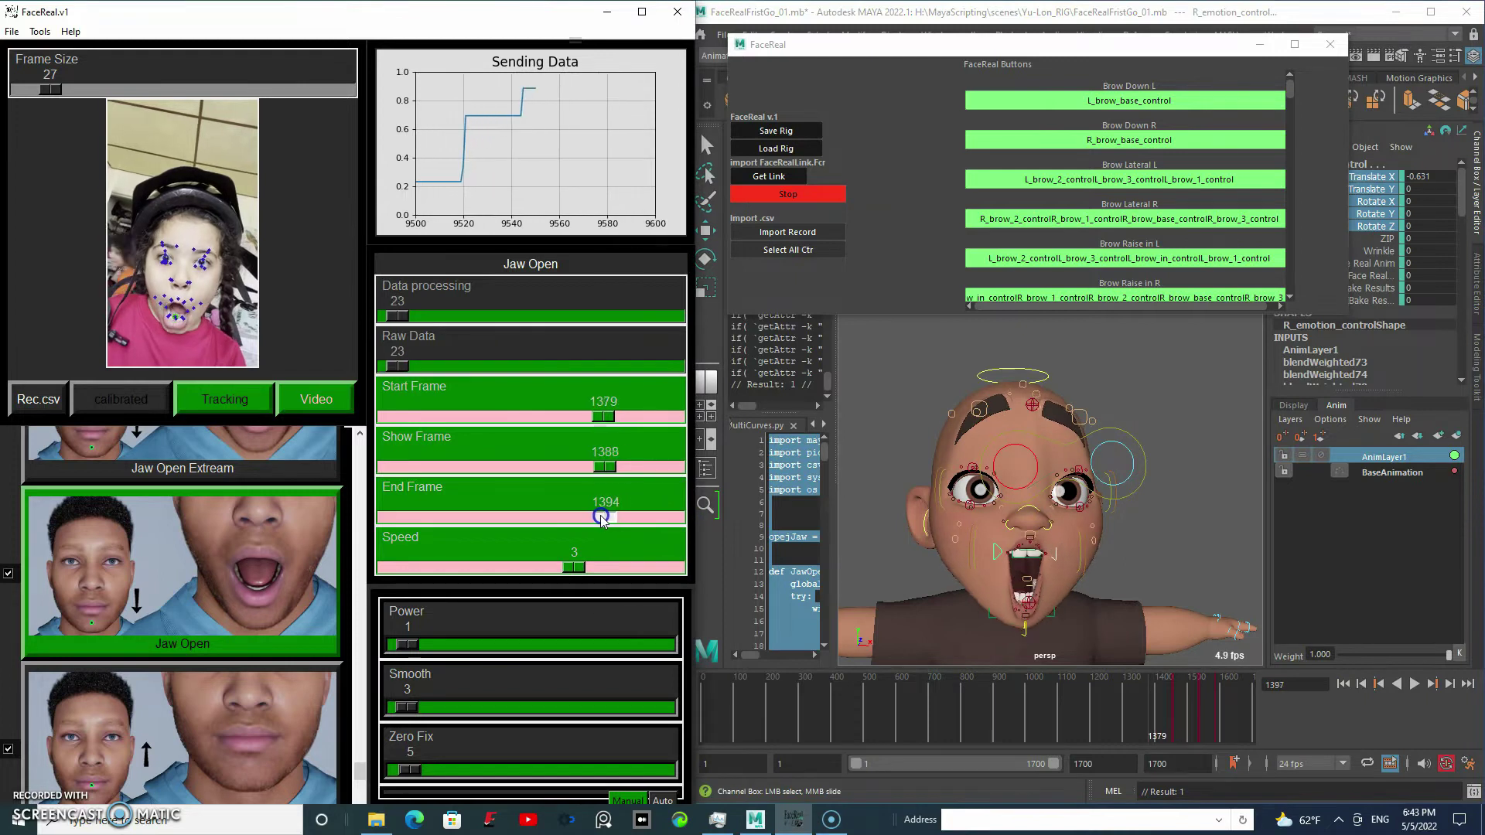
Key the control's channels and shift the playback range between frames 1434 and 1414
right_click(1452, 235)
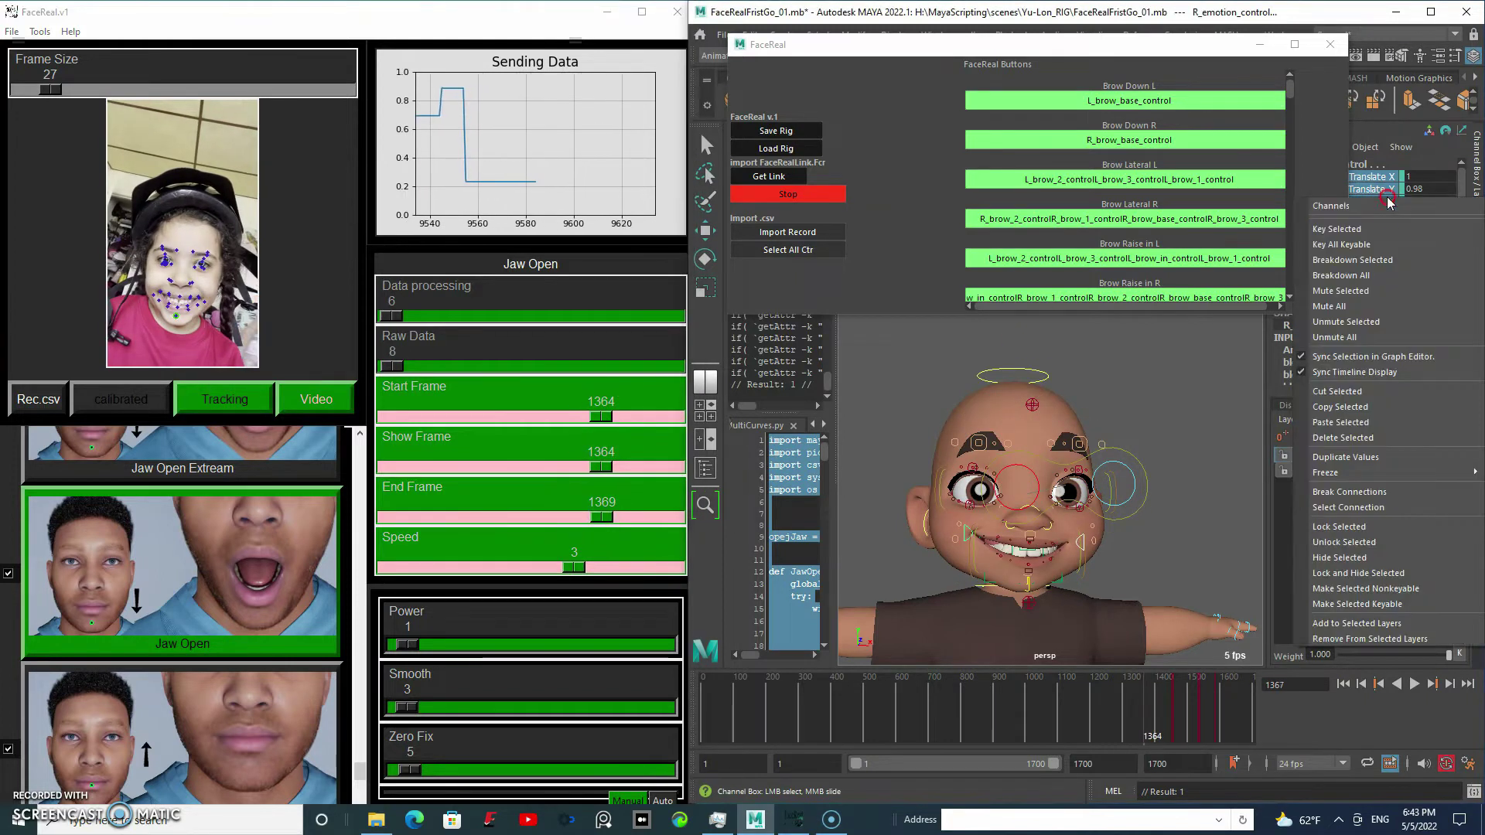
left_click(1392, 232)
left_click_drag(603, 422, 617, 424)
left_click_drag(610, 519, 603, 517)
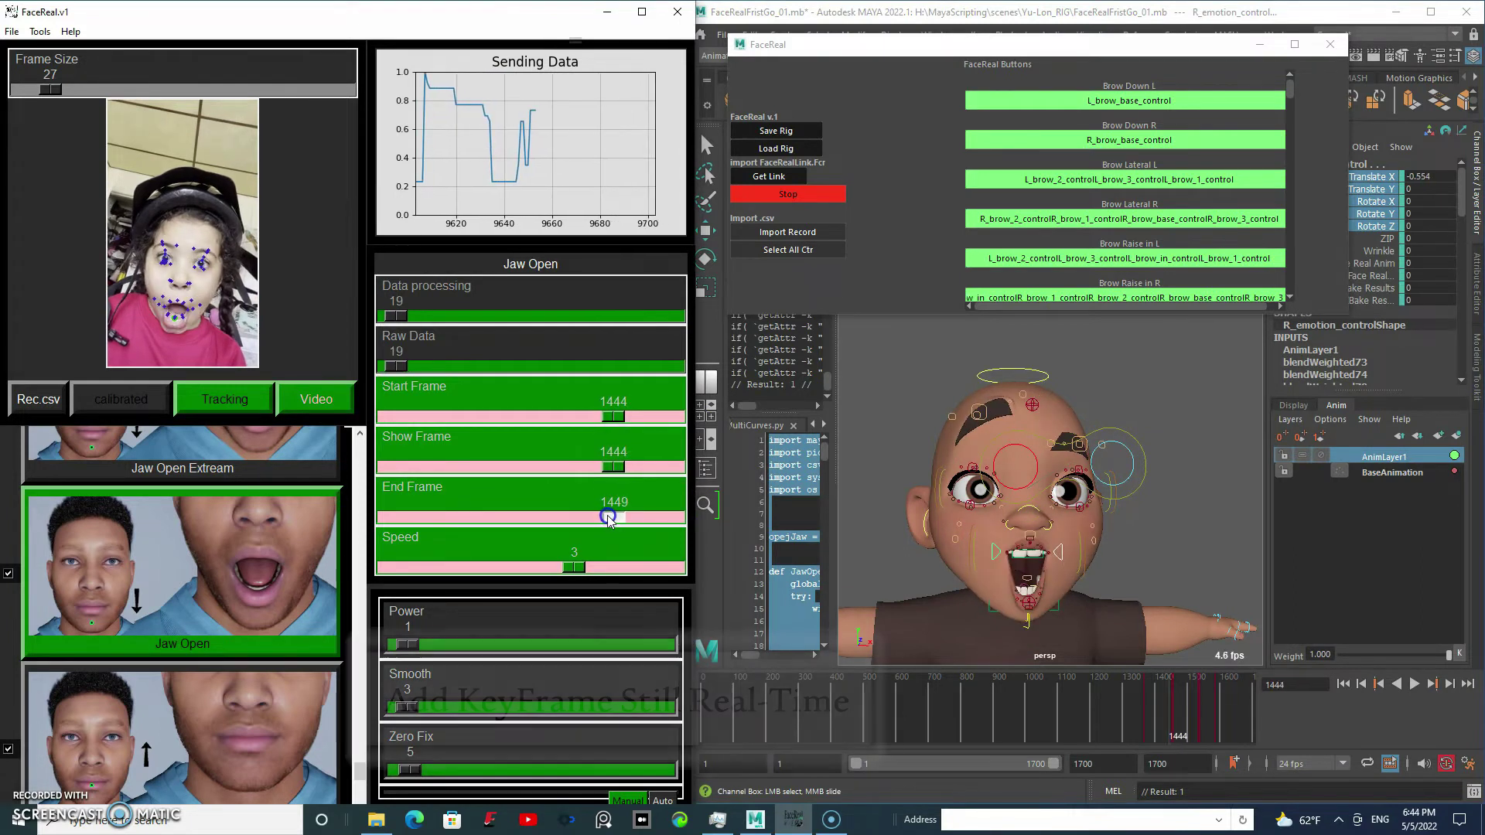
Move the right and left emotion controls to reshape the mouth corners; extend the end frame to 1643
left_click(998, 562)
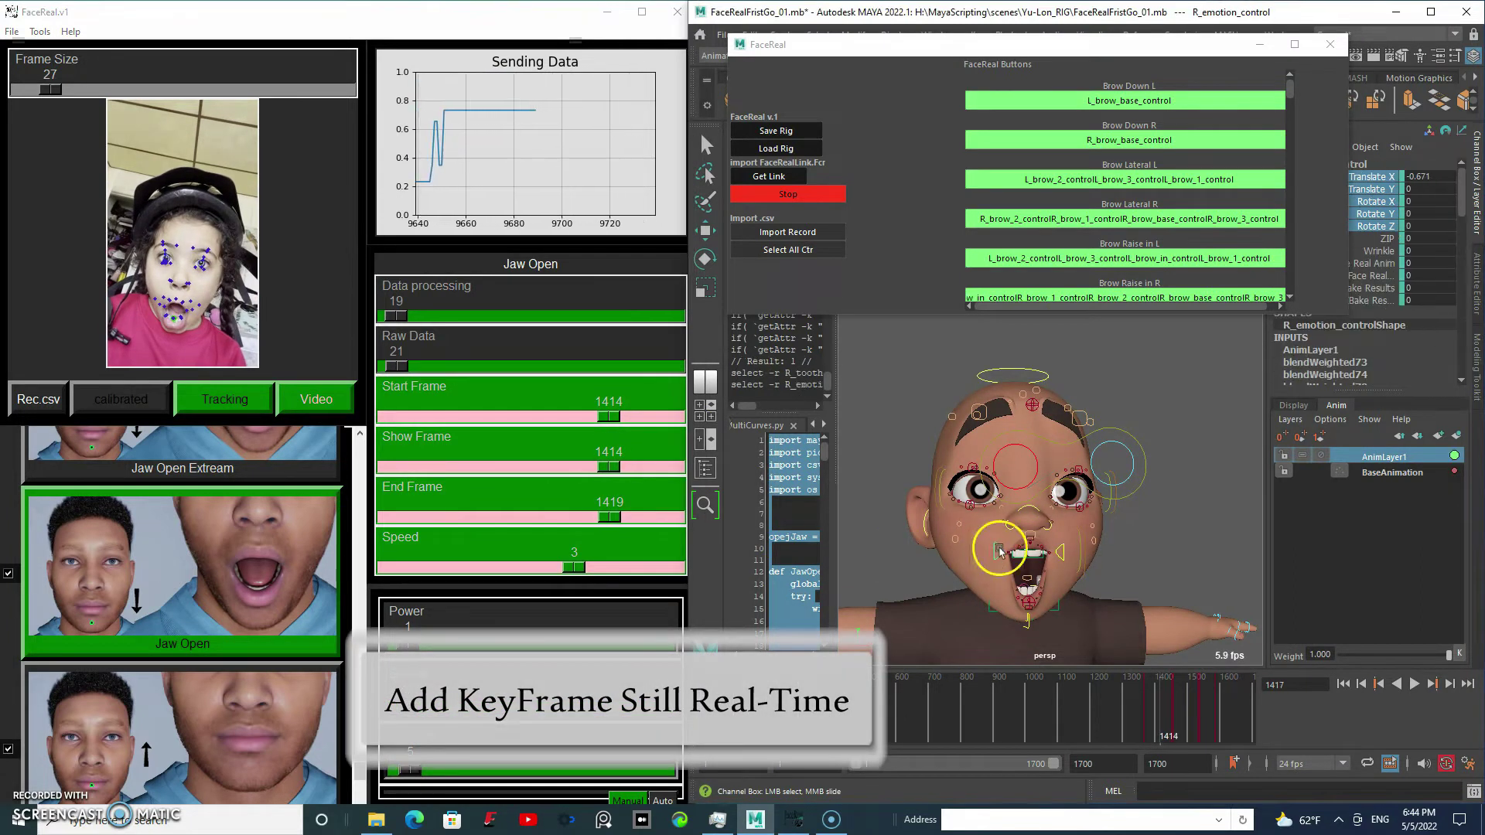
key("w")
left_click_drag(1002, 552, 982, 565)
left_click(1060, 570)
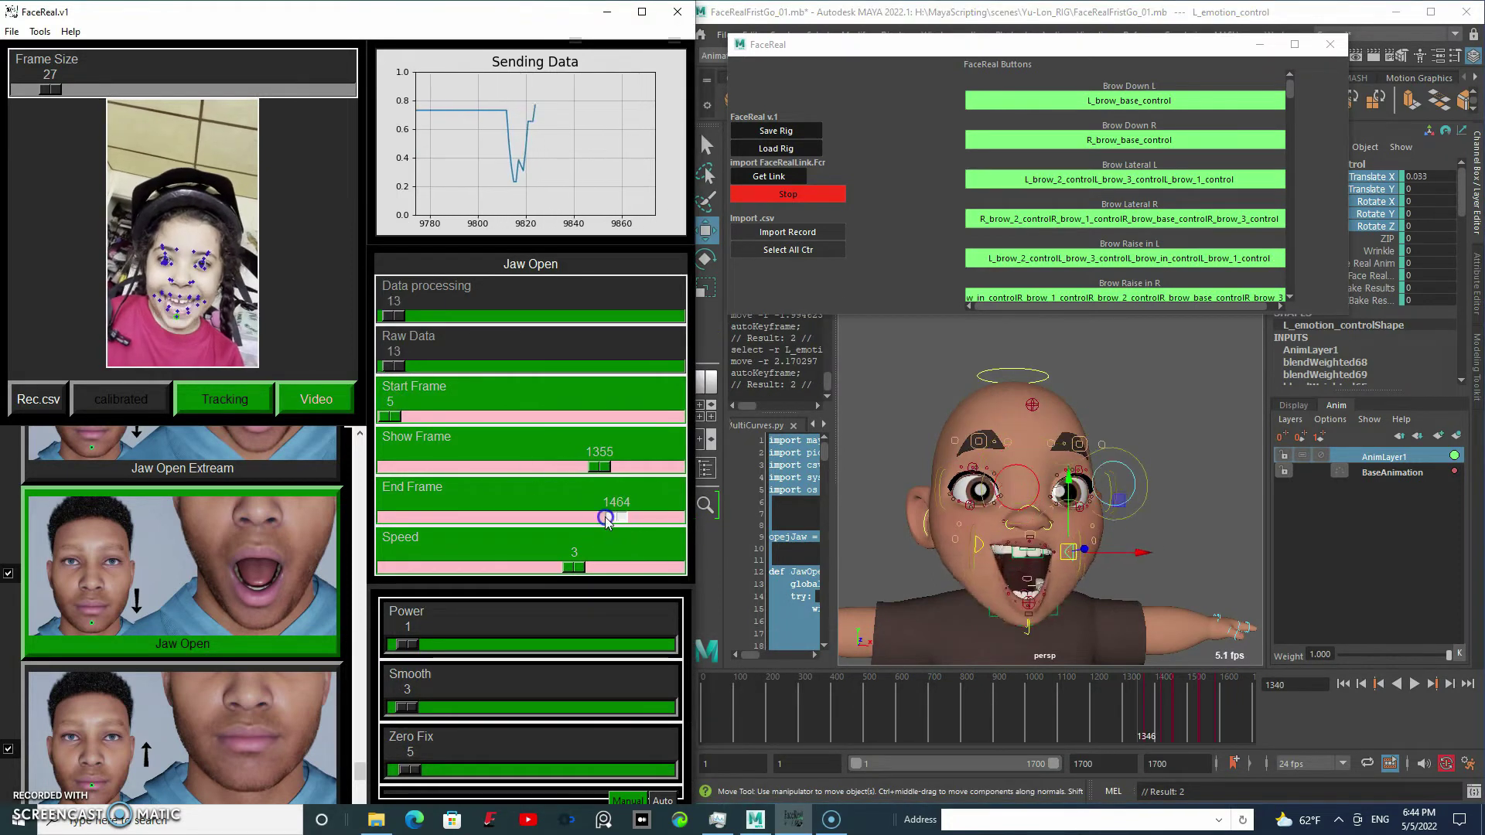
left_click_drag(610, 517, 644, 516)
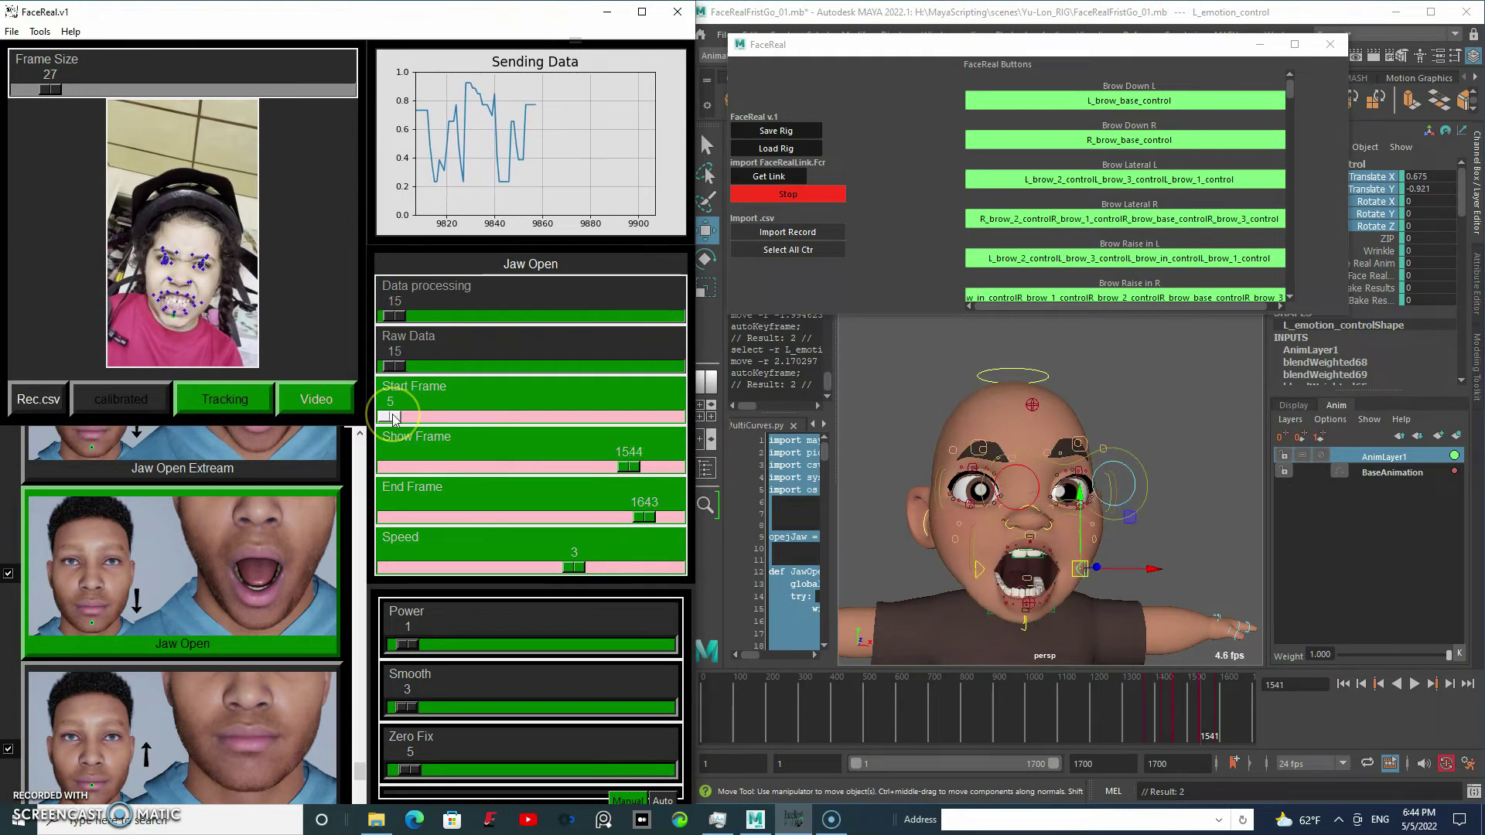
left_click(1212, 483)
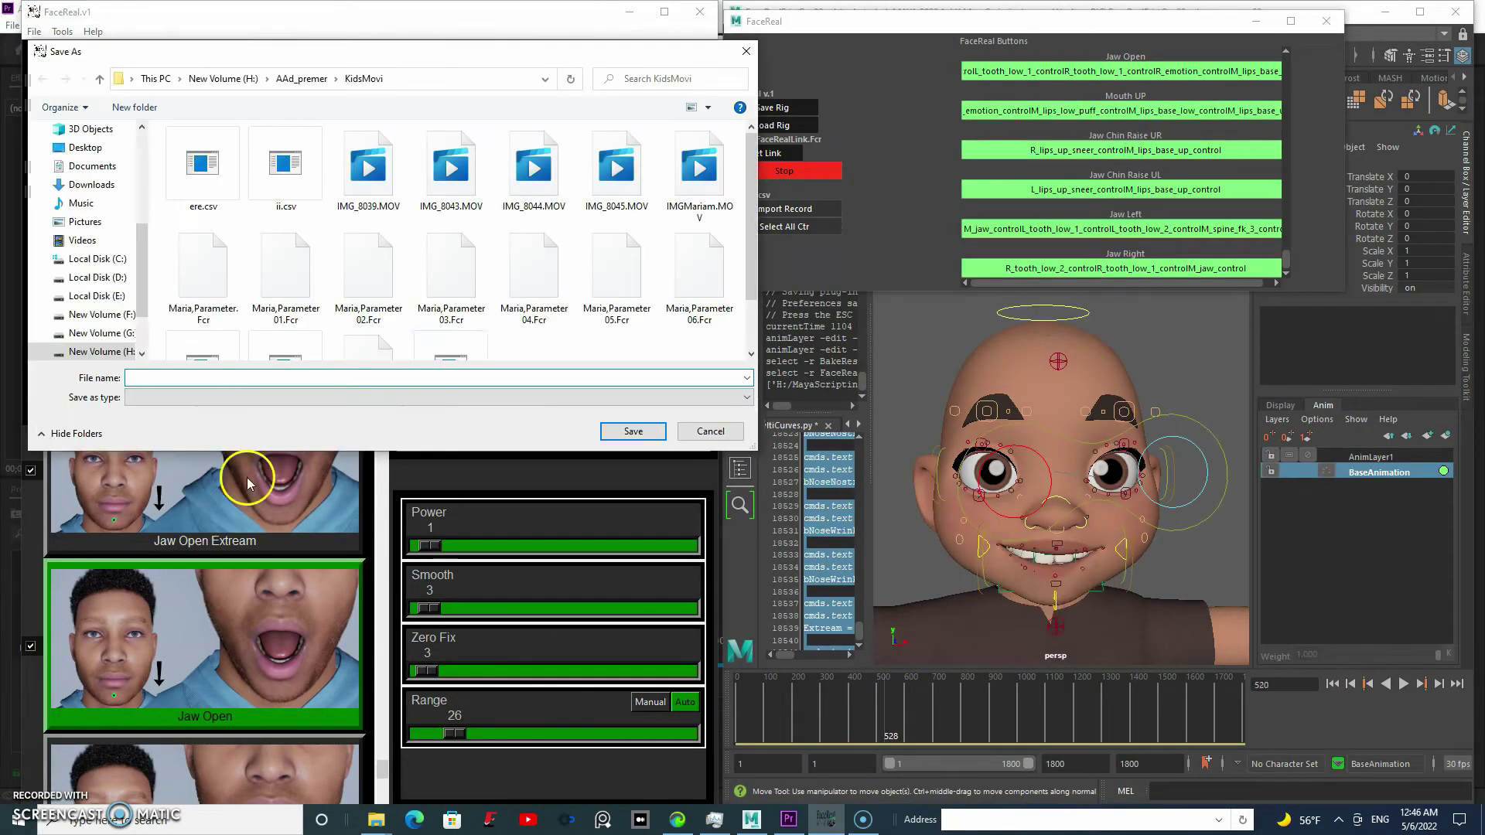
Name the CSV recording file after the existing recording and start recording the tracking
scroll(464, 325, "down", 1)
left_click(286, 305)
left_click(189, 378)
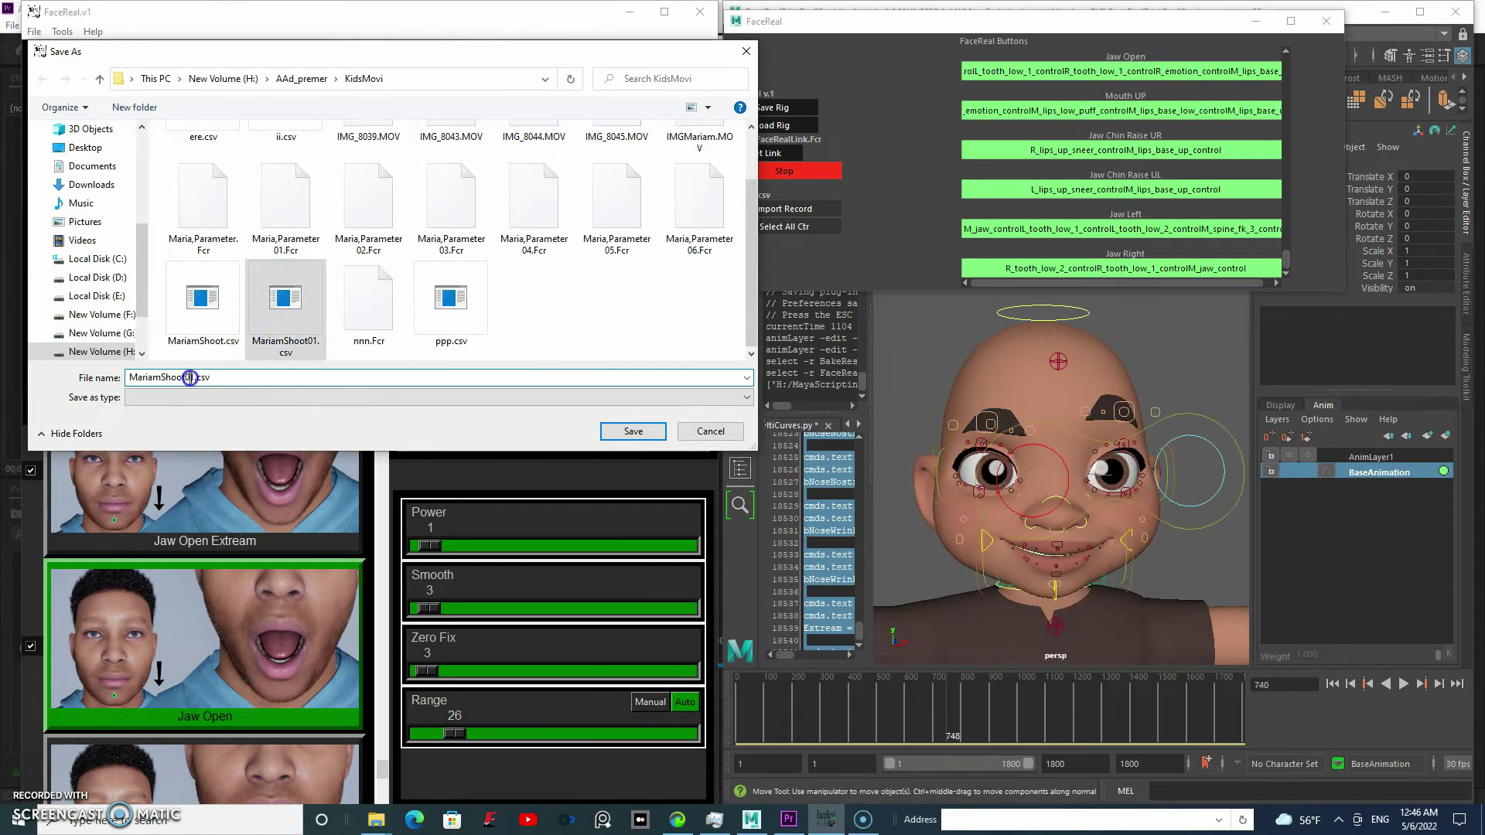
key("Return")
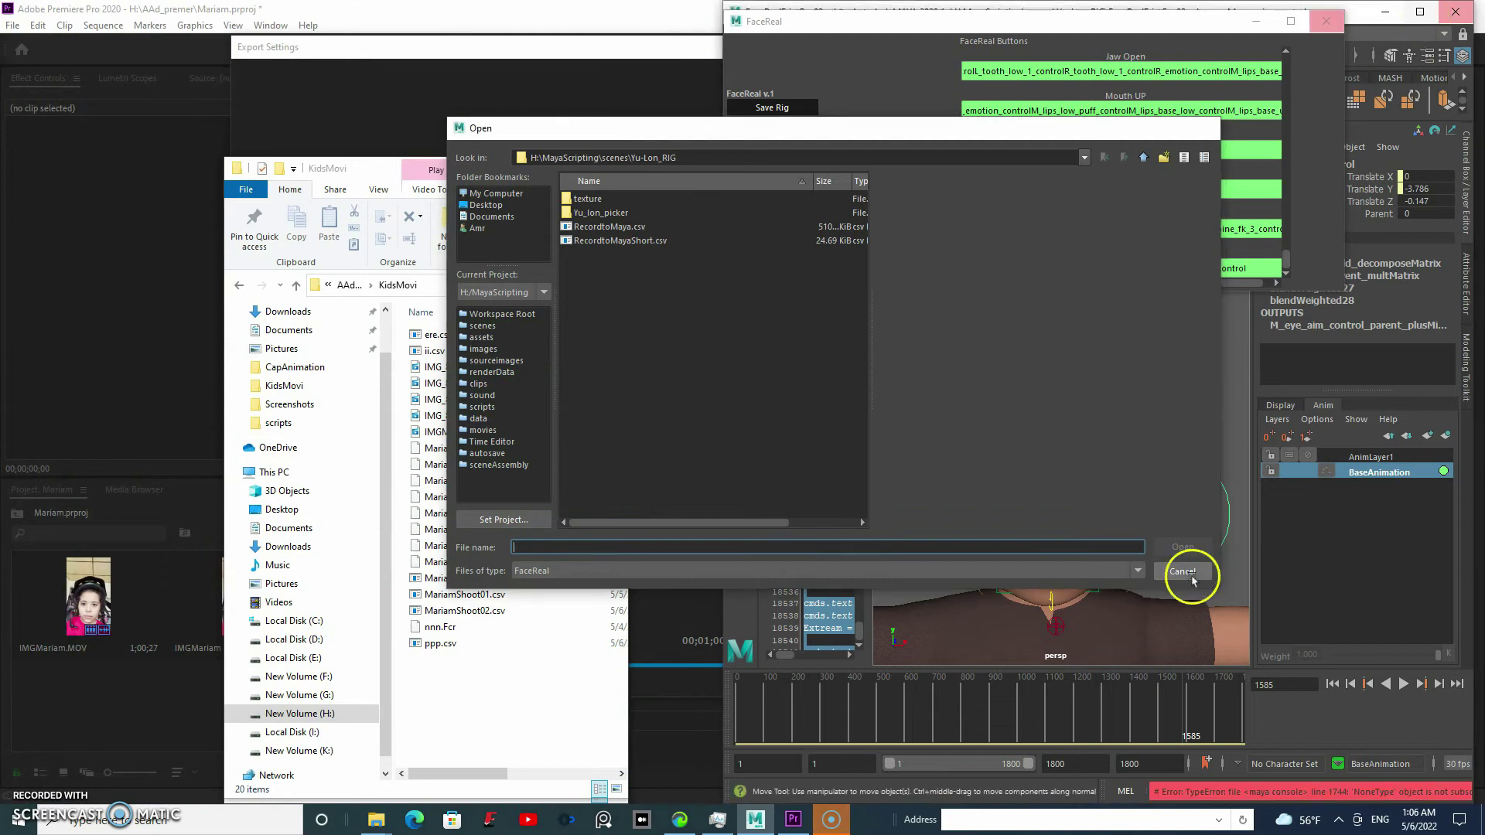
Import the recorded FaceReal animation file from the recording folder onto the rig
left_click(1182, 571)
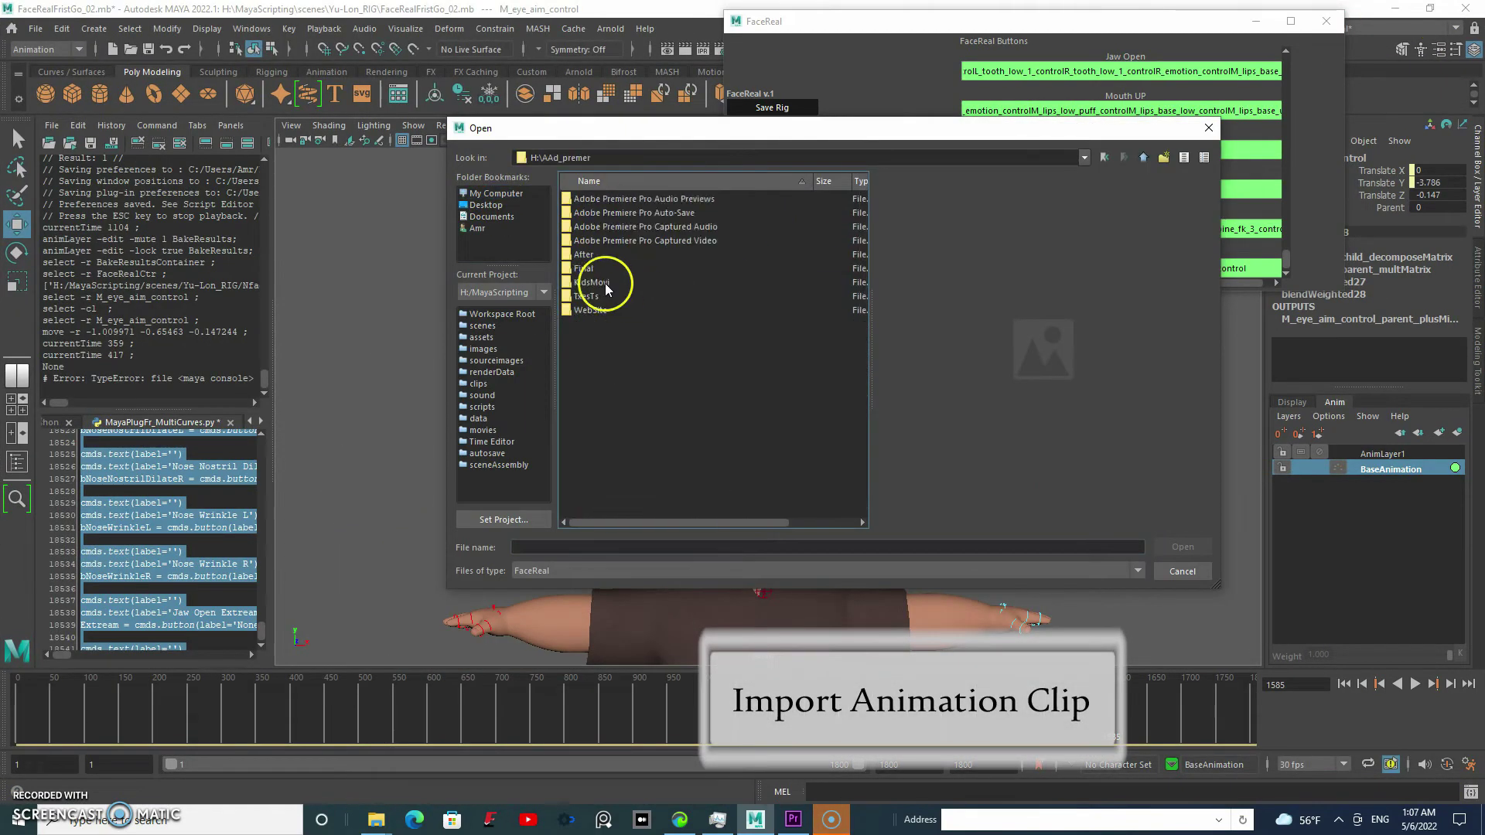
double_click(606, 289)
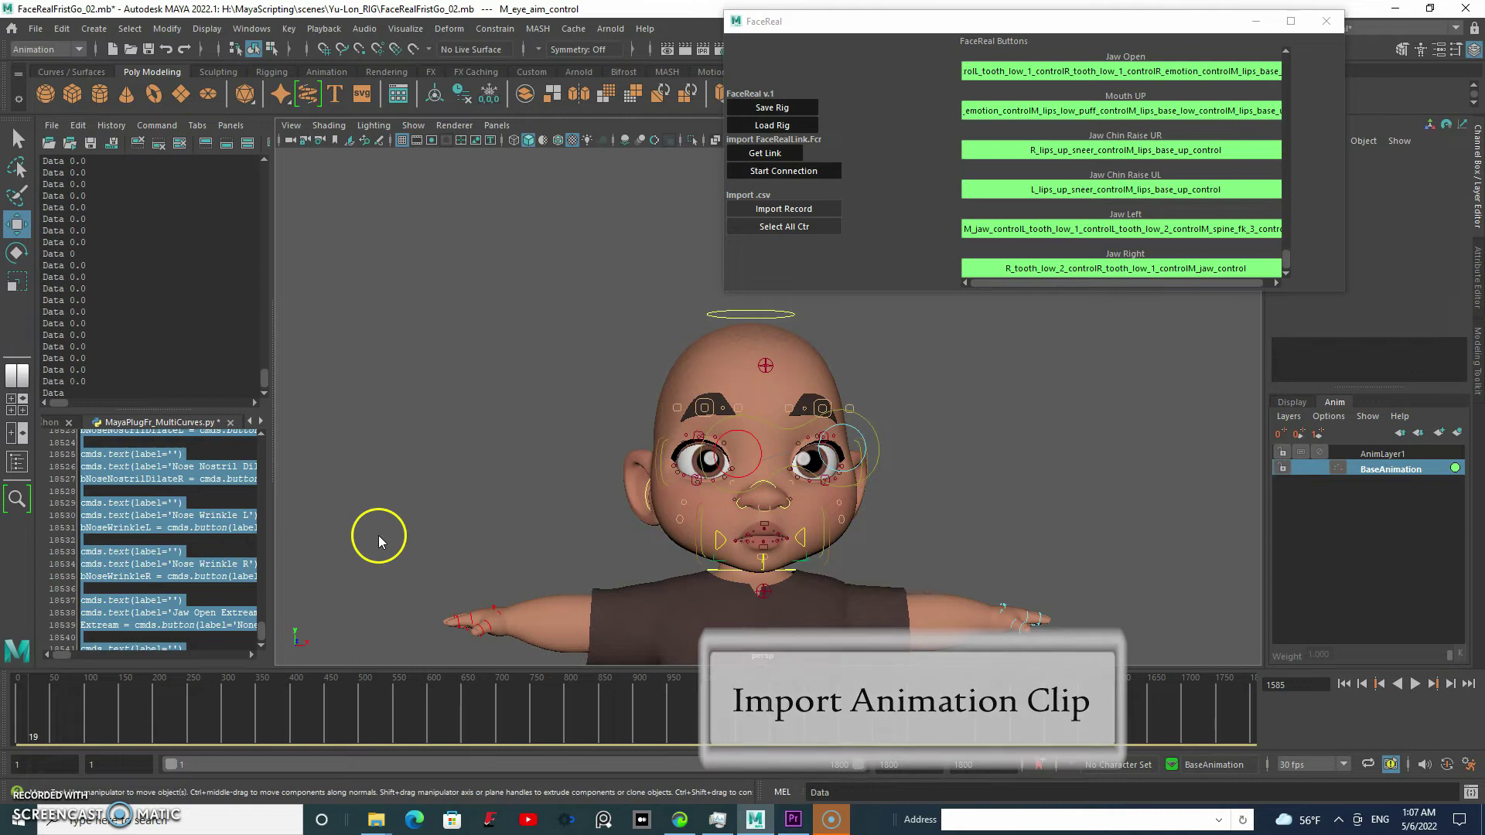